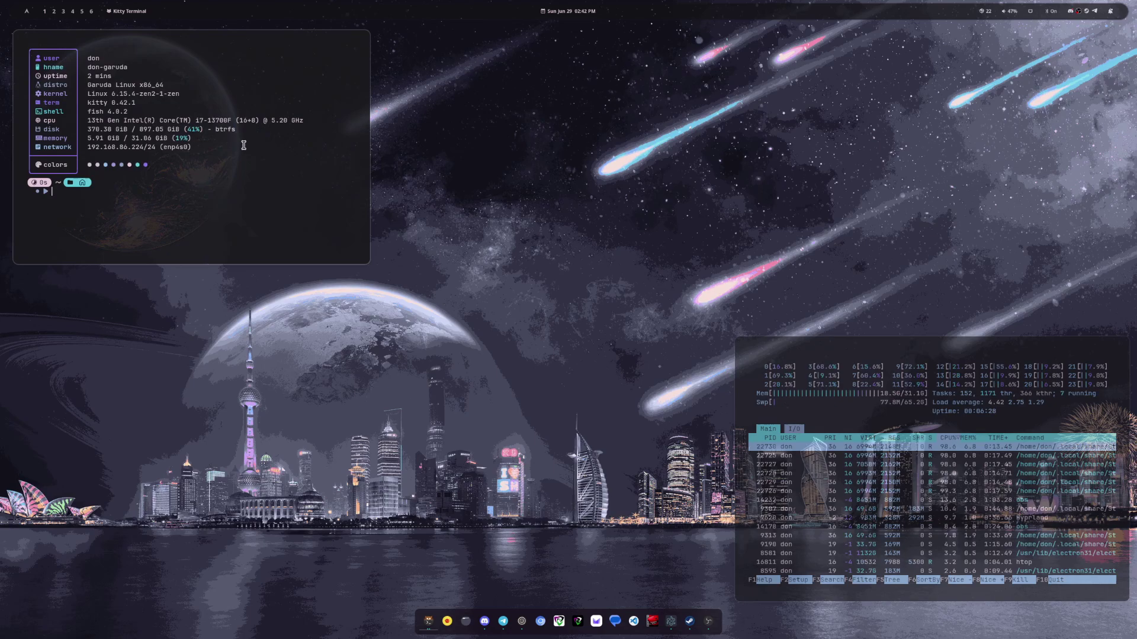
pyautogui.moveTo(90, 89); pyautogui.dragTo(167, 90)
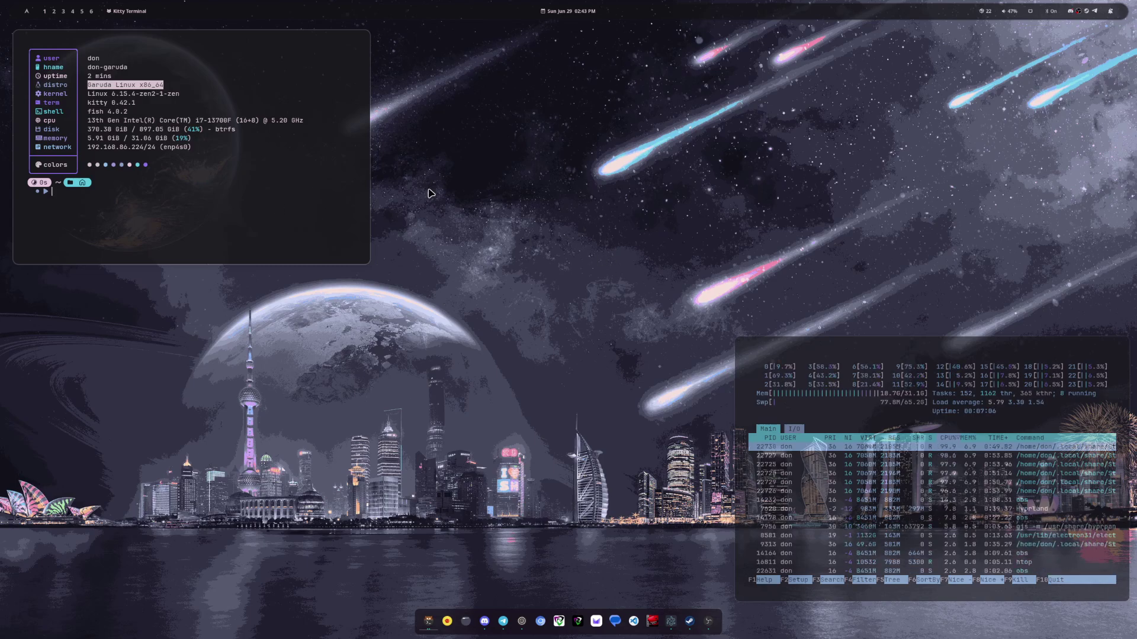
pyautogui.click(149, 113)
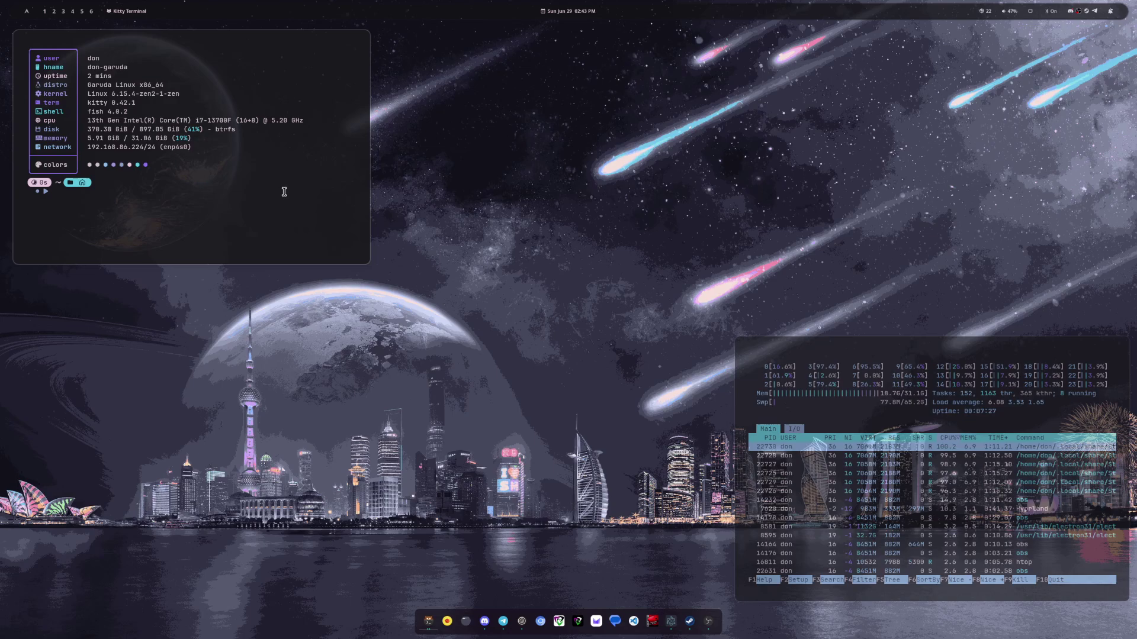
pyautogui.doubleClick(89, 86)
# Highlight 'Garuda Linux x86_64' and 'fish 4.0.2' in fastfetch, deselect, and dismiss the Game Night 2.0 notification.
pyautogui.moveTo(182, 85); pyautogui.dragTo(83, 86)
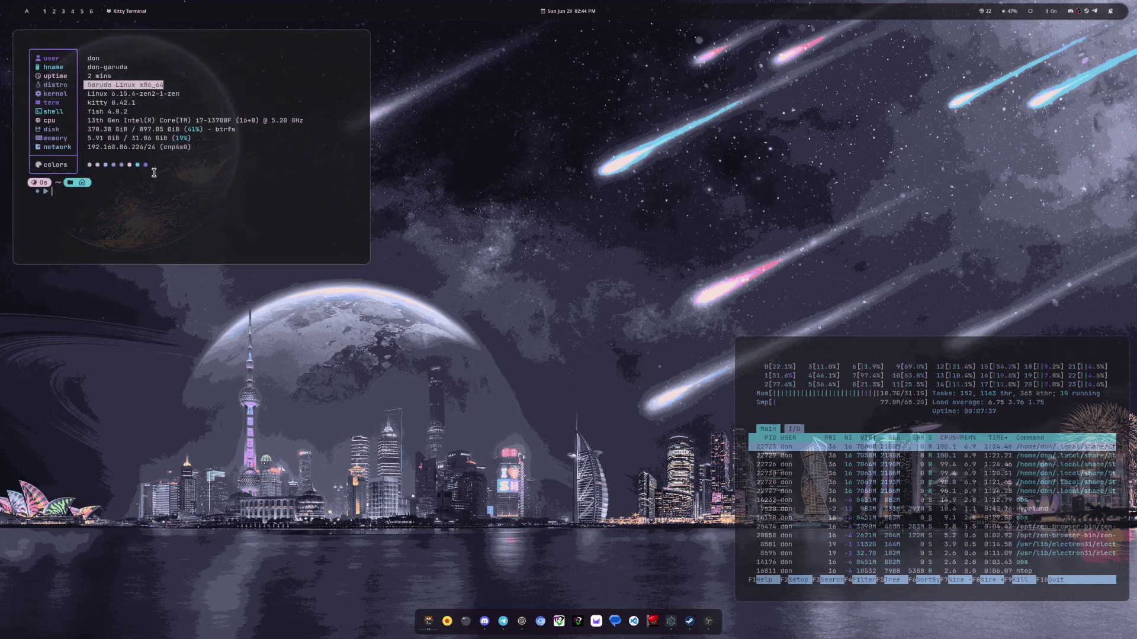
pyautogui.moveTo(127, 114); pyautogui.dragTo(87, 116)
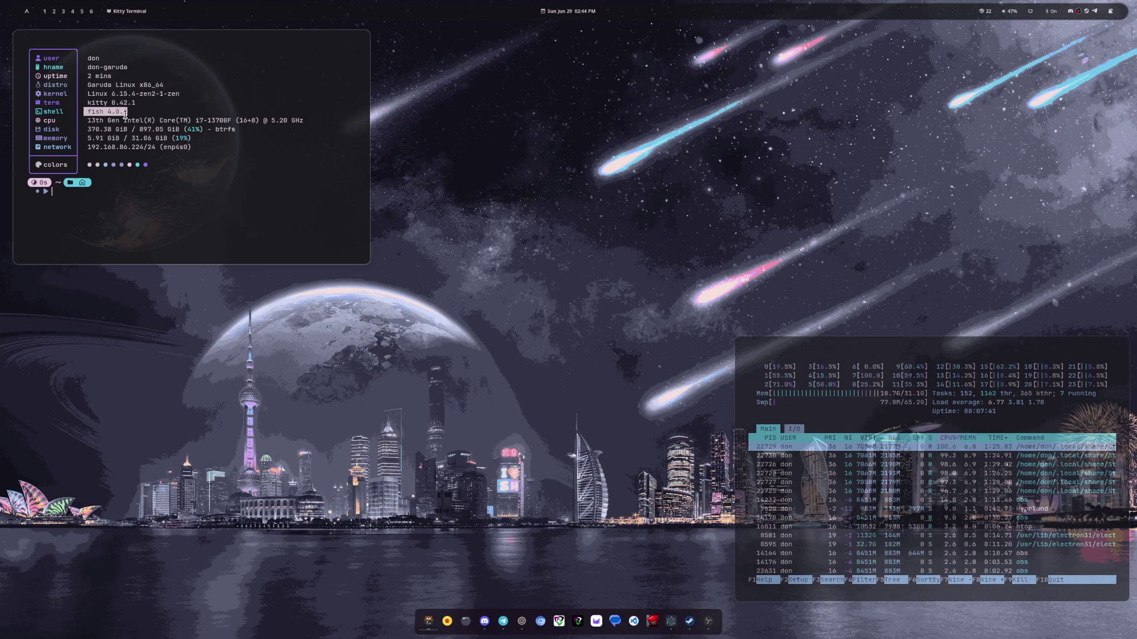
pyautogui.click(137, 118)
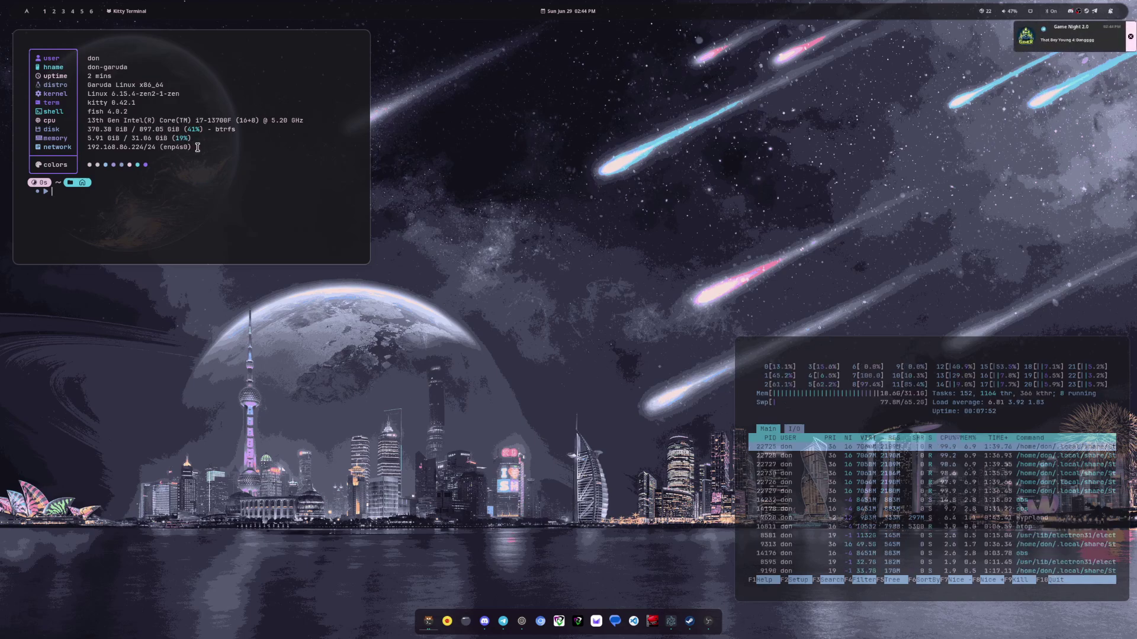
pyautogui.click(1134, 44)
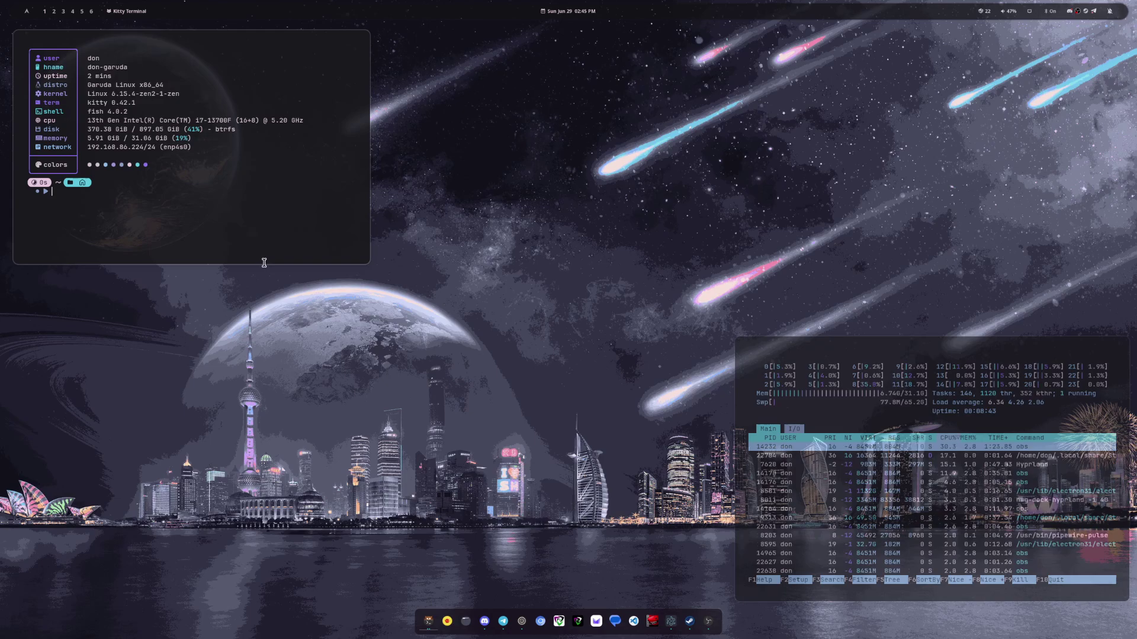
# Bring up Geany on style.css and move the sidebar browser up two levels to .config.
pyautogui.press('super+e')
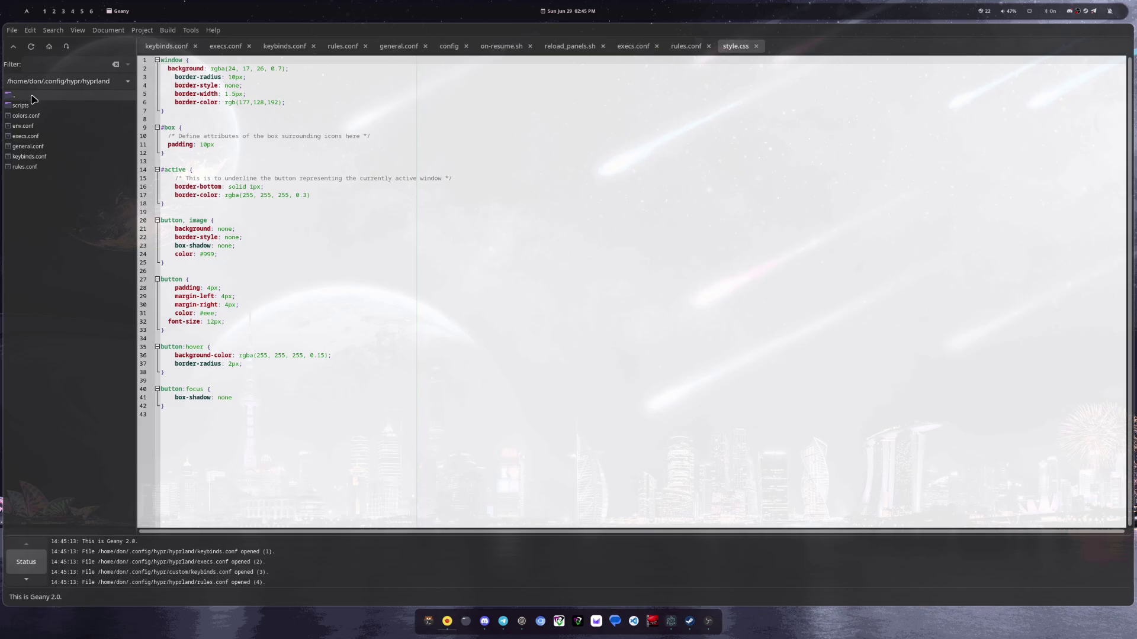
pyautogui.doubleClick(66, 96)
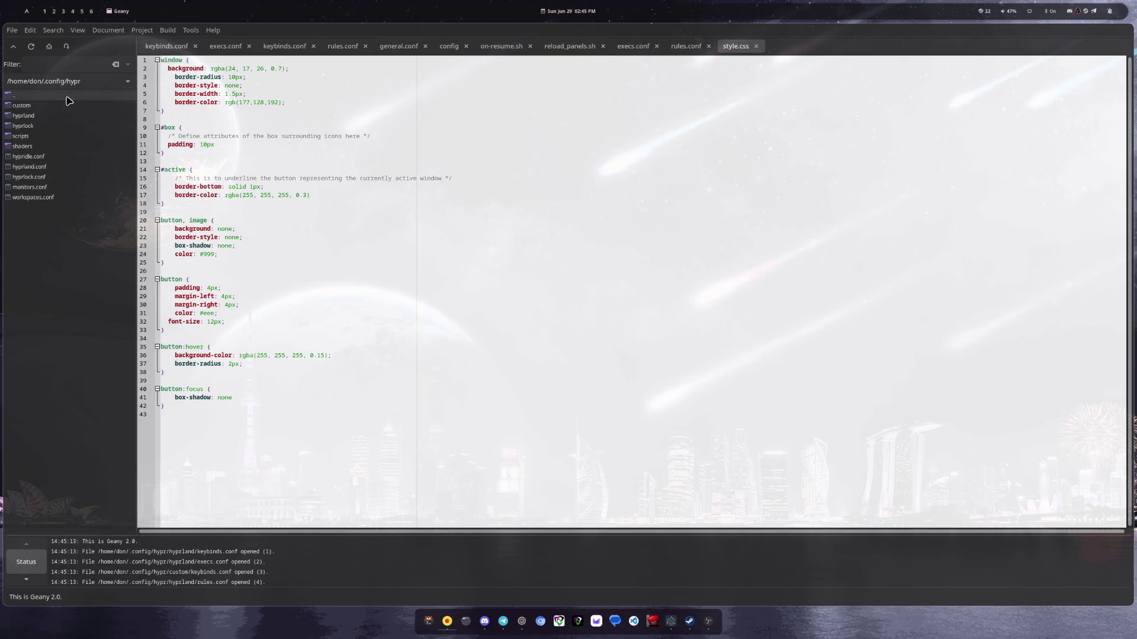
pyautogui.doubleClick(65, 96)
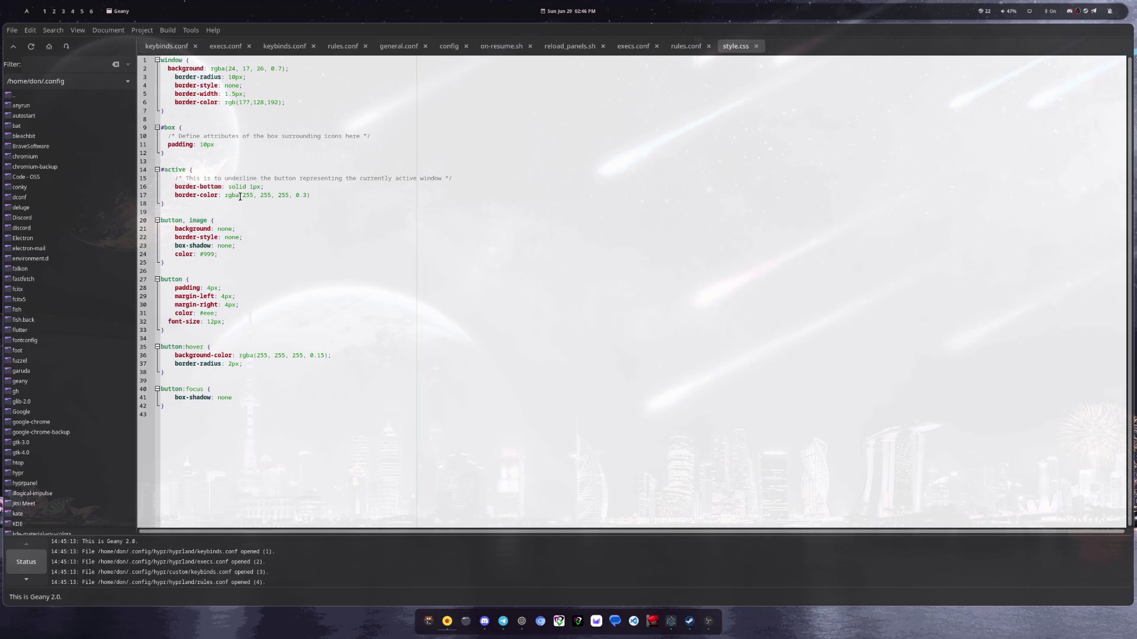
# Close Geany and open HyprPanel settings at Theming > Matugen Settings.
pyautogui.press('super+b')
pyautogui.press('super+b')
pyautogui.press('super+q')
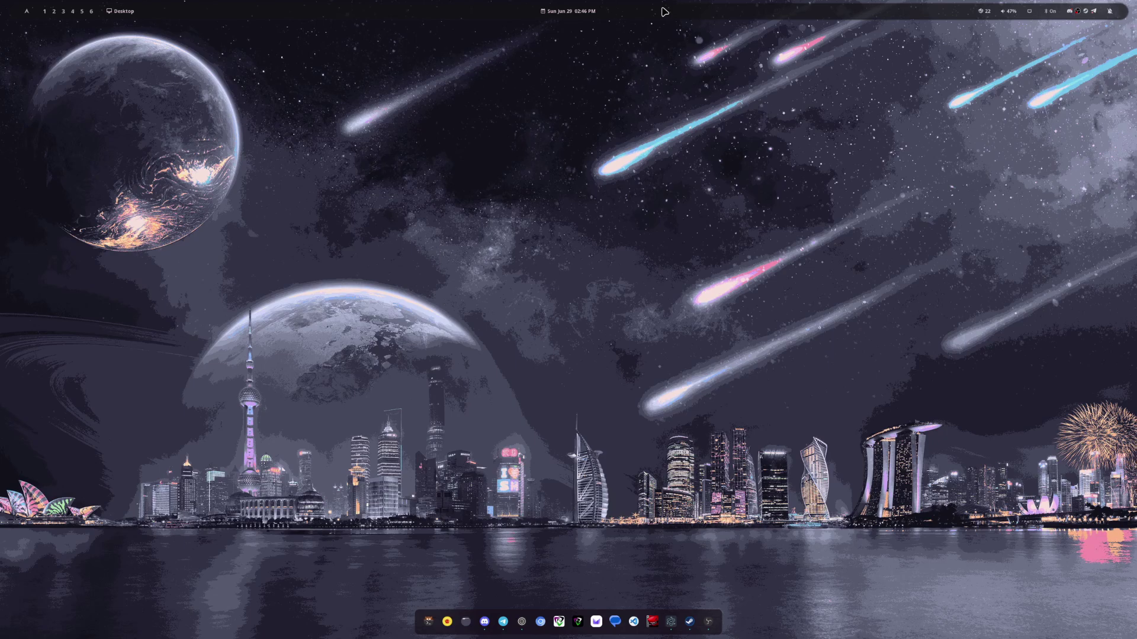
pyautogui.press('super+s')
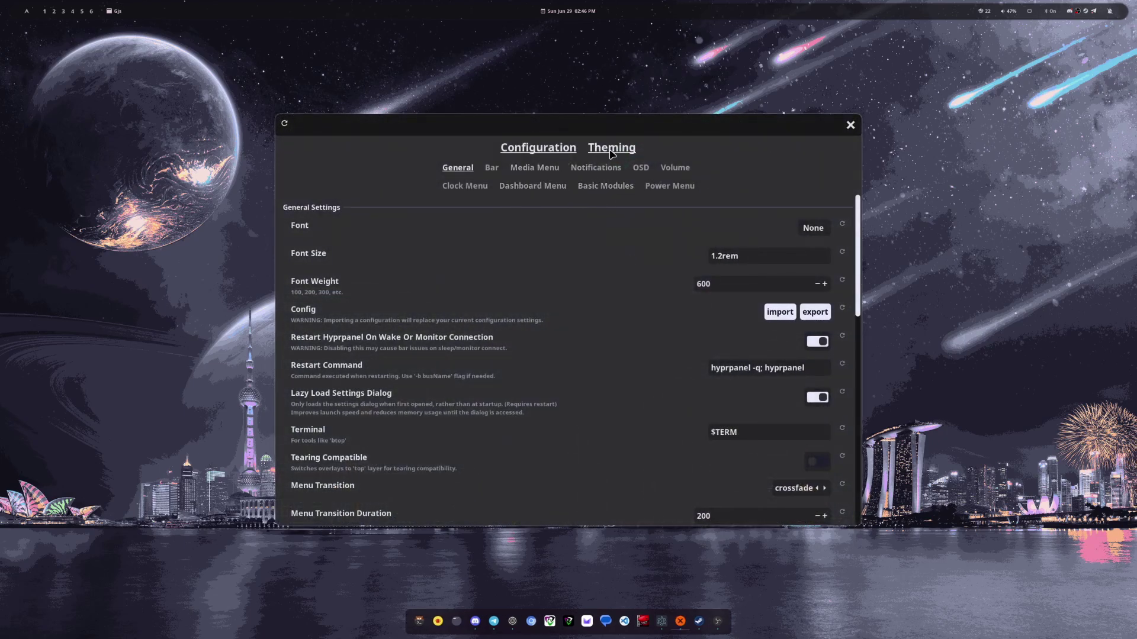
pyautogui.click(612, 149)
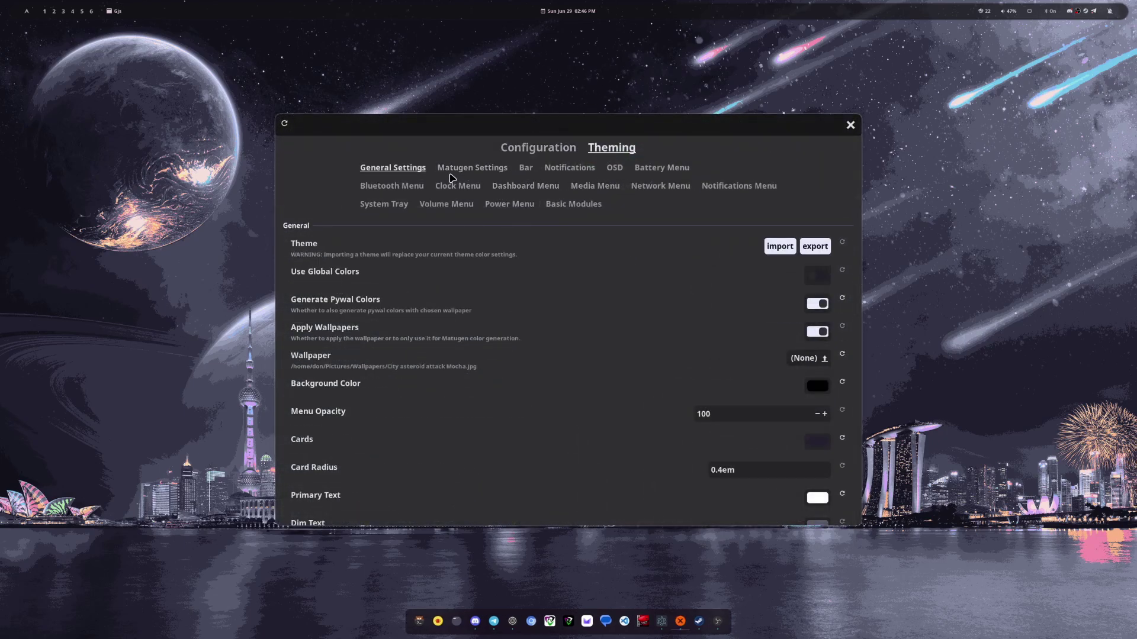
pyautogui.click(477, 170)
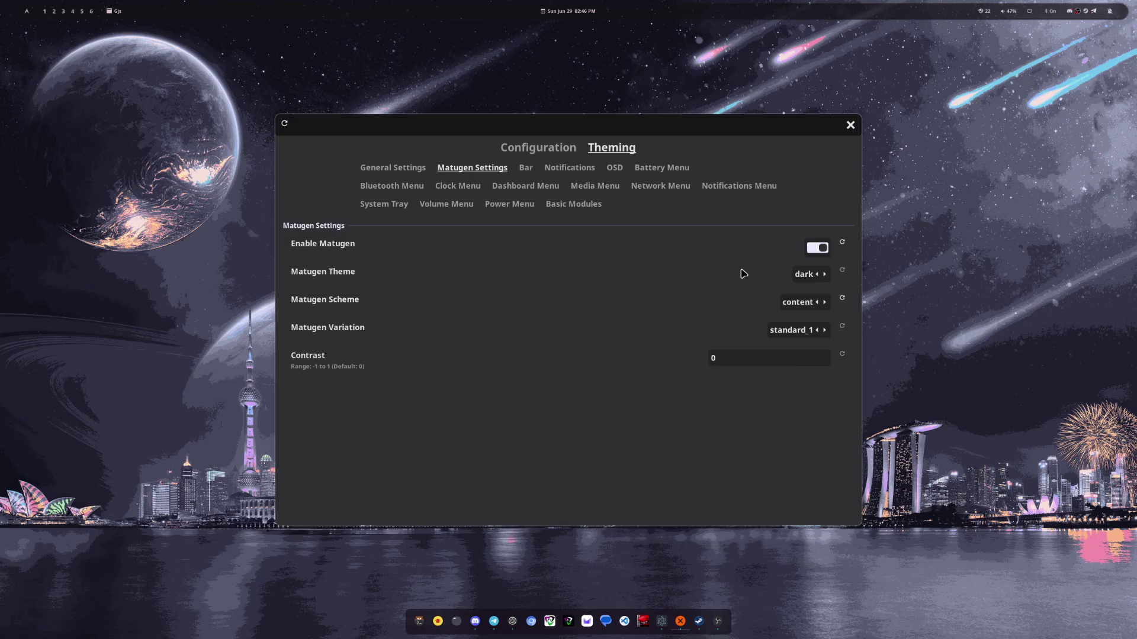
# Show Theming's General Settings page with the Pywal color generation and wallpaper options.
pyautogui.click(409, 173)
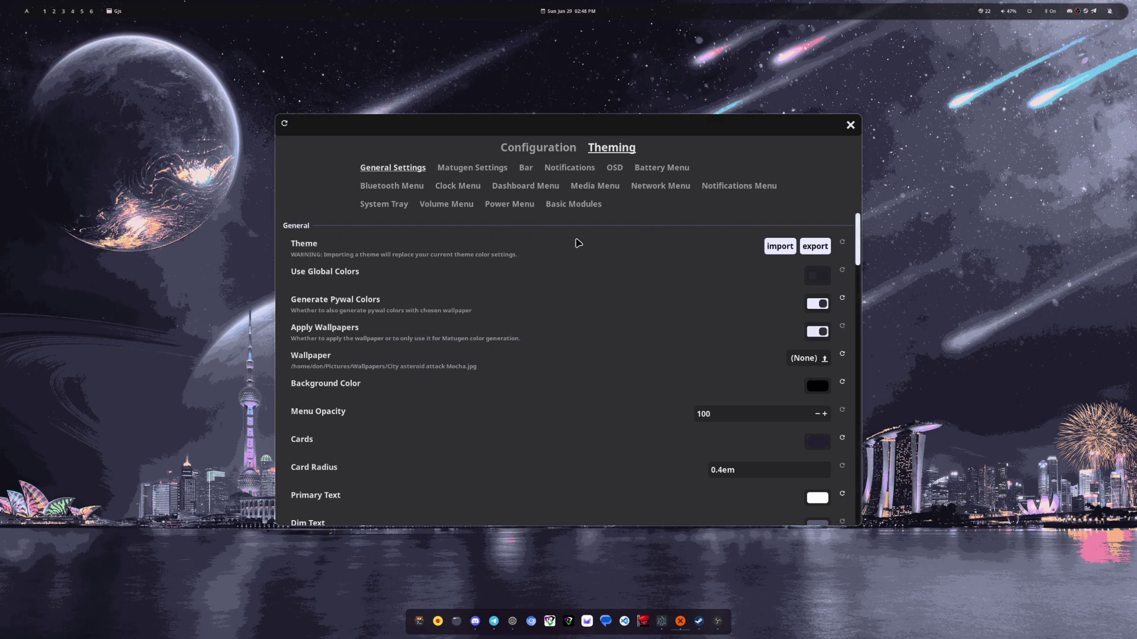
pyautogui.scroll(-9, 571, 252)
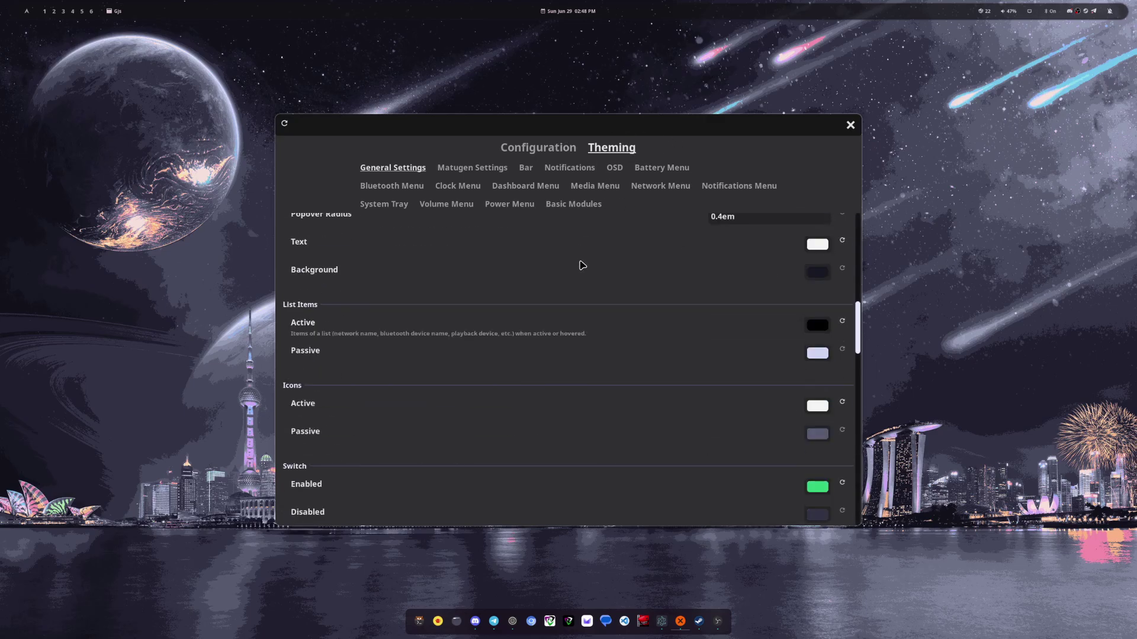
pyautogui.scroll(5, 581, 264)
pyautogui.scroll(4, 582, 264)
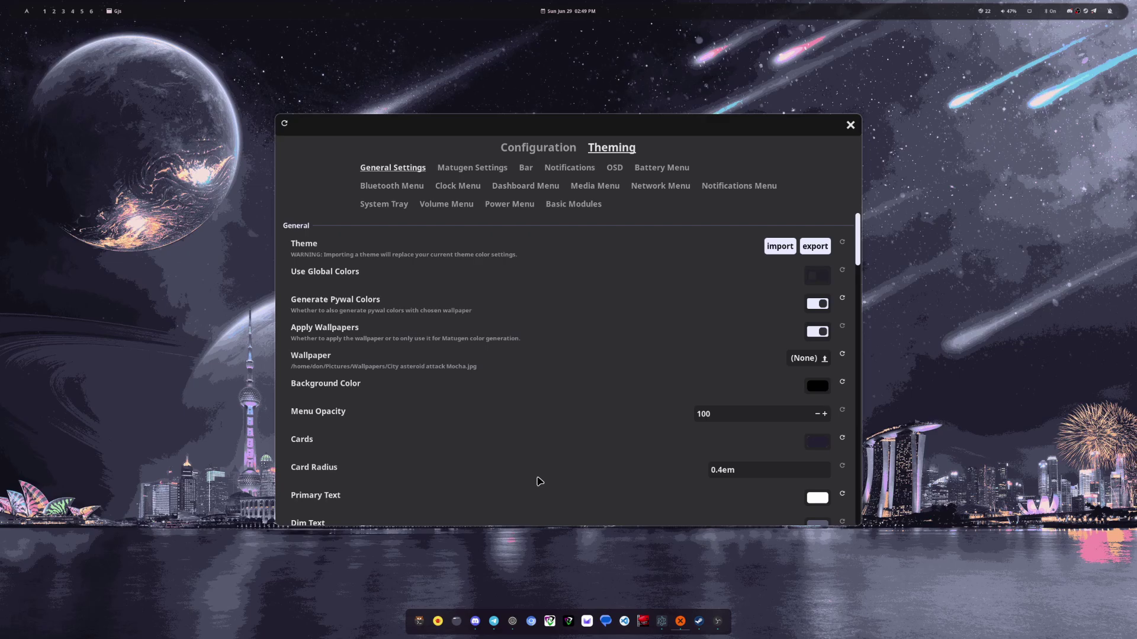
# Launch Nemo with Super+E and close the HyprPanel settings window with Escape.
pyautogui.press('super+e')
pyautogui.press('Escape')
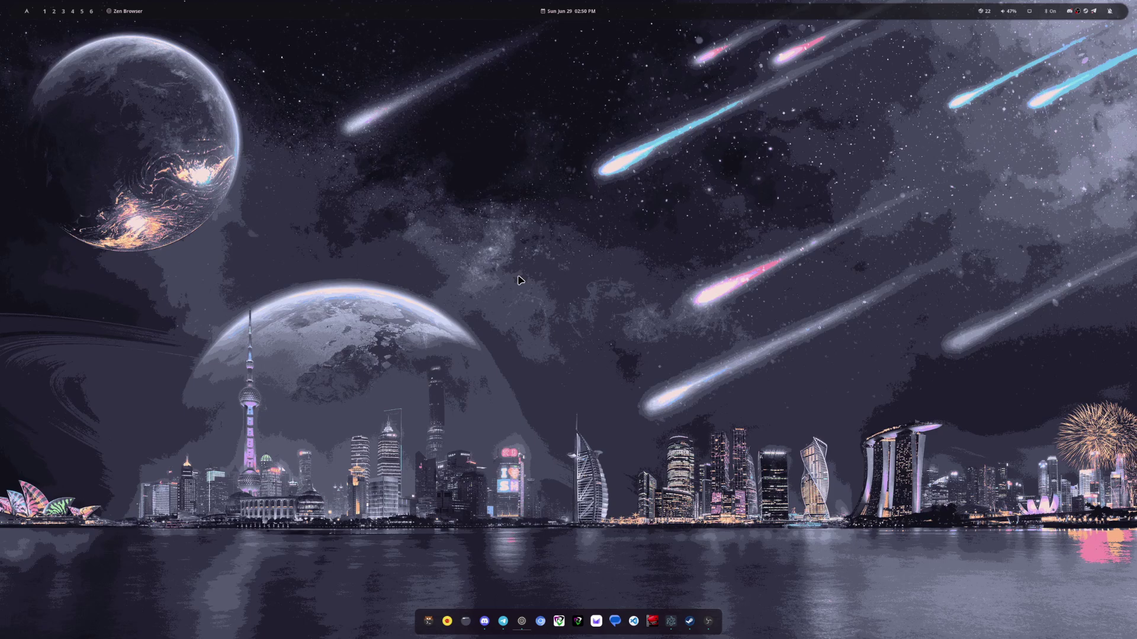
# Open on-resume.sh in Geany and point through lines 13, 22 and 38.
pyautogui.click(447, 622)
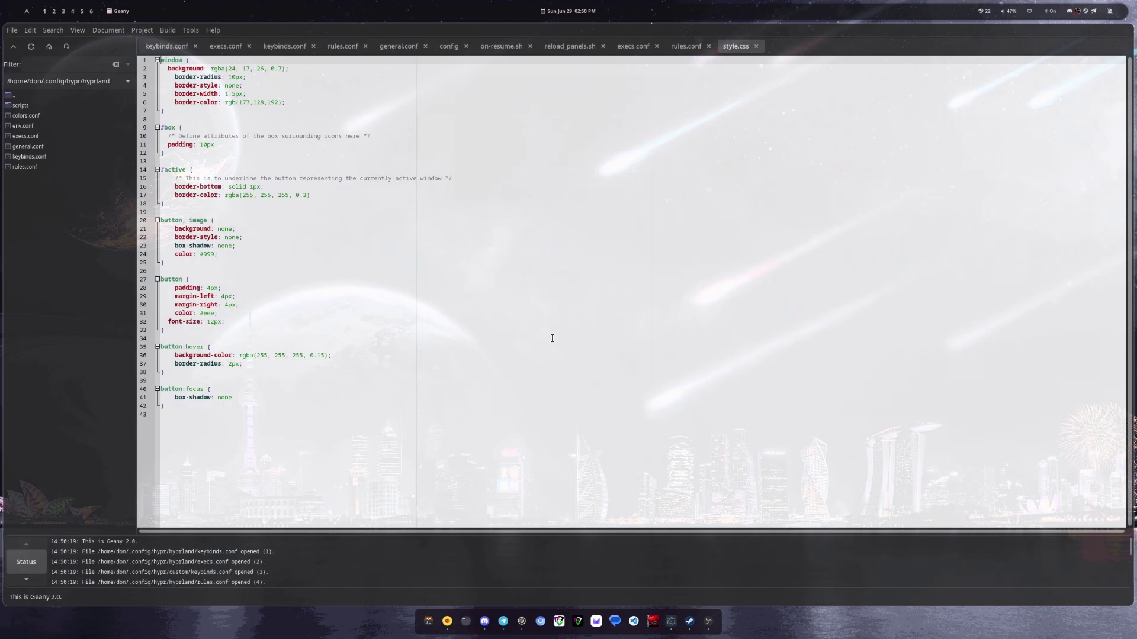
pyautogui.click(509, 46)
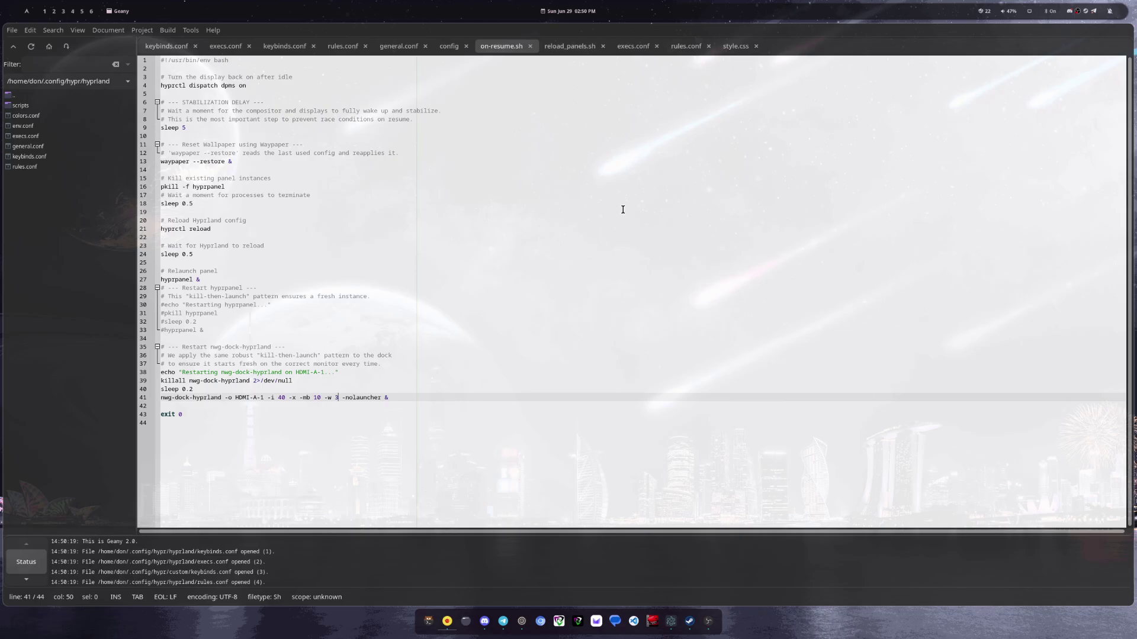
pyautogui.click(170, 167)
pyautogui.click(377, 243)
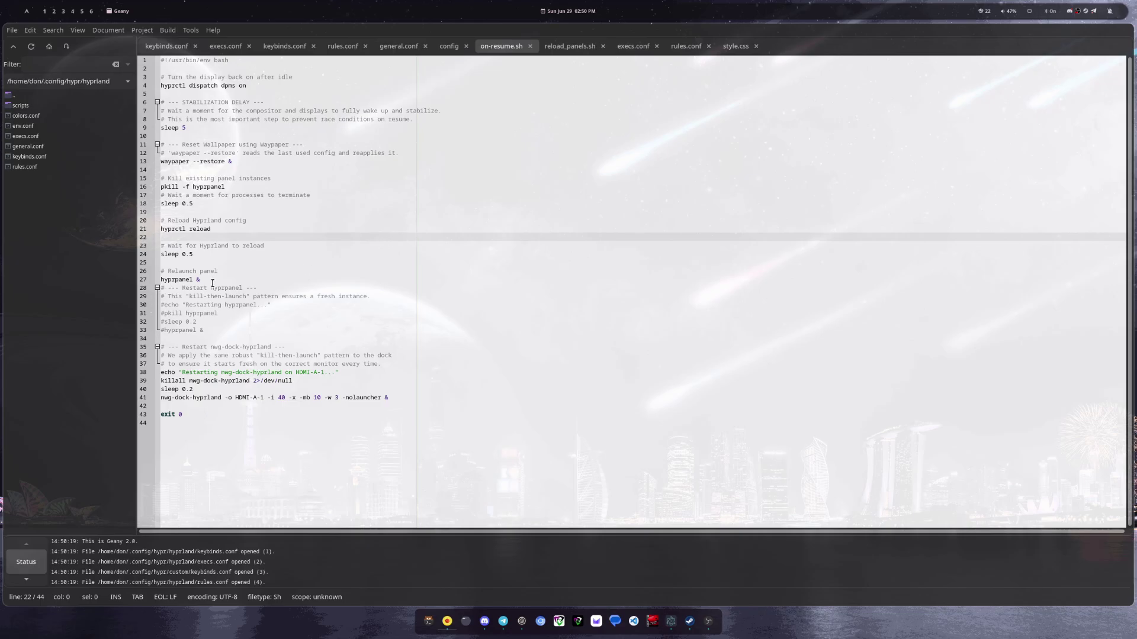
pyautogui.click(526, 373)
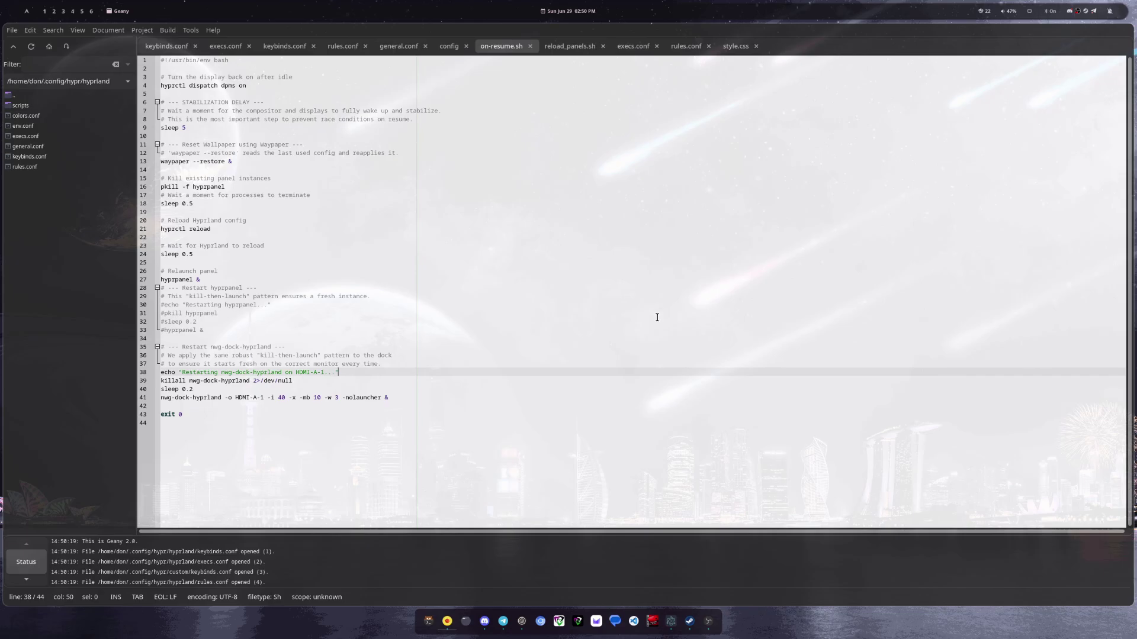
# Show reload_panels.sh in Geany to review how hyprpanel and the dock are killed and relaunched.
pyautogui.click(571, 47)
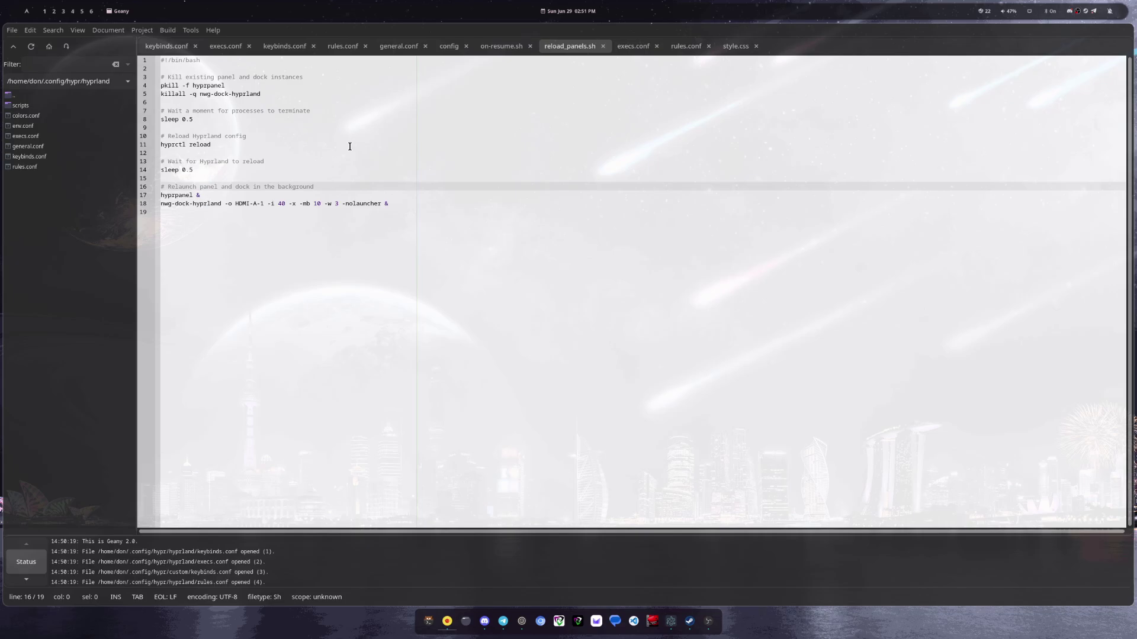
pyautogui.press('super+b')
pyautogui.press('super+b')
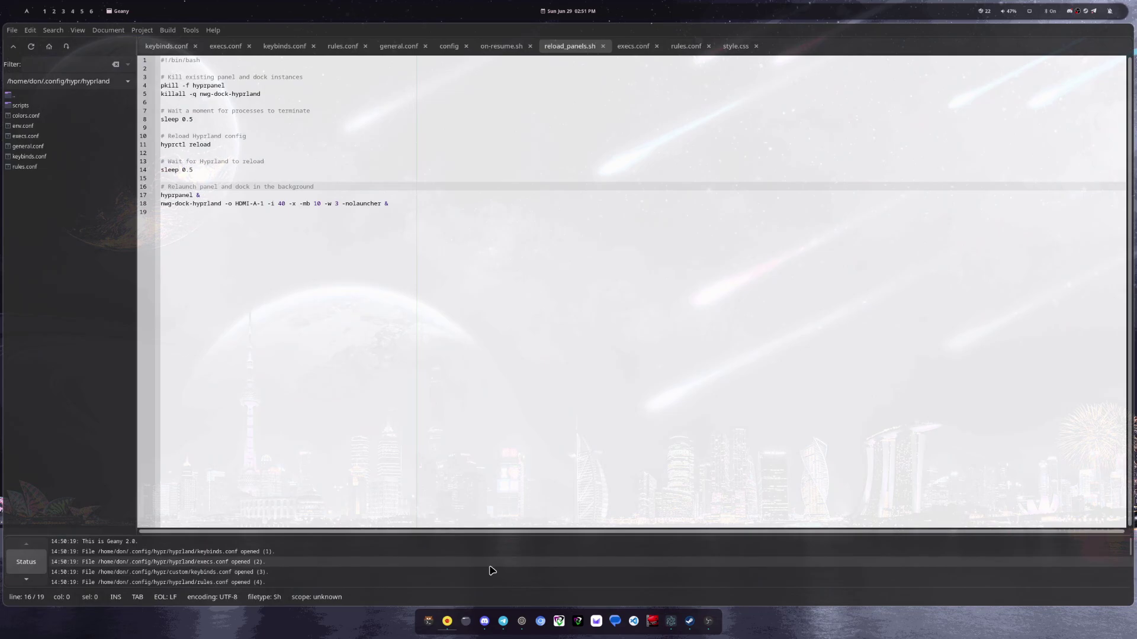
# Open Nemo on the home folder, tiled beside Geany.
pyautogui.press('super+e')
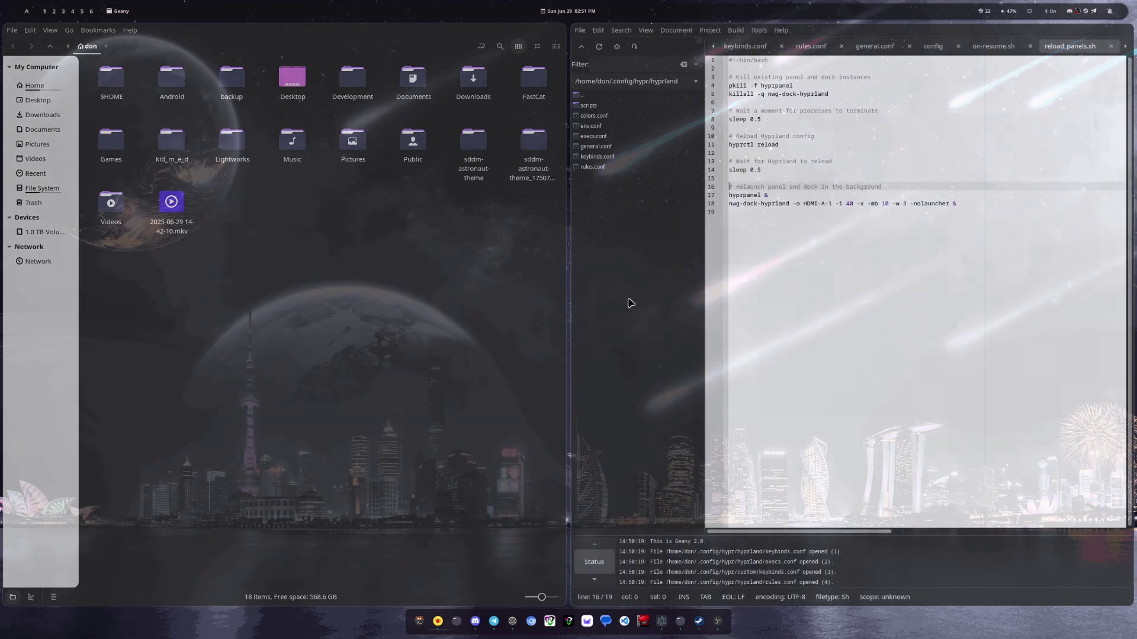
# Launch nwg-look, view the Tela circle dracula dark icons and Bibata-Modern-Classic cursor, then close it.
pyautogui.press('super+r')
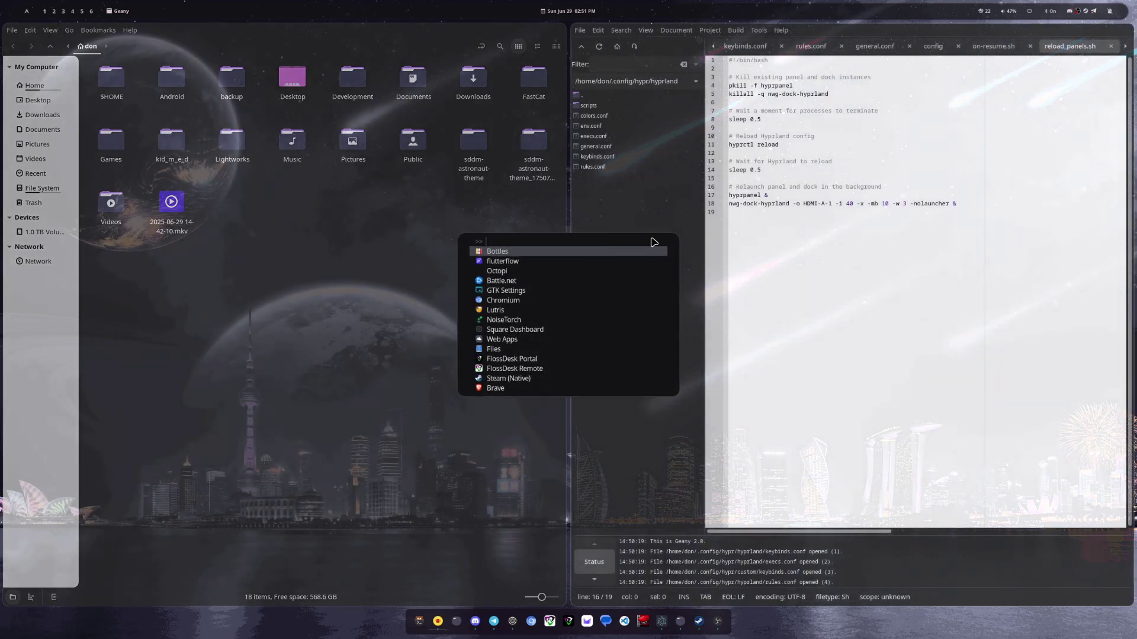
pyautogui.click(579, 291)
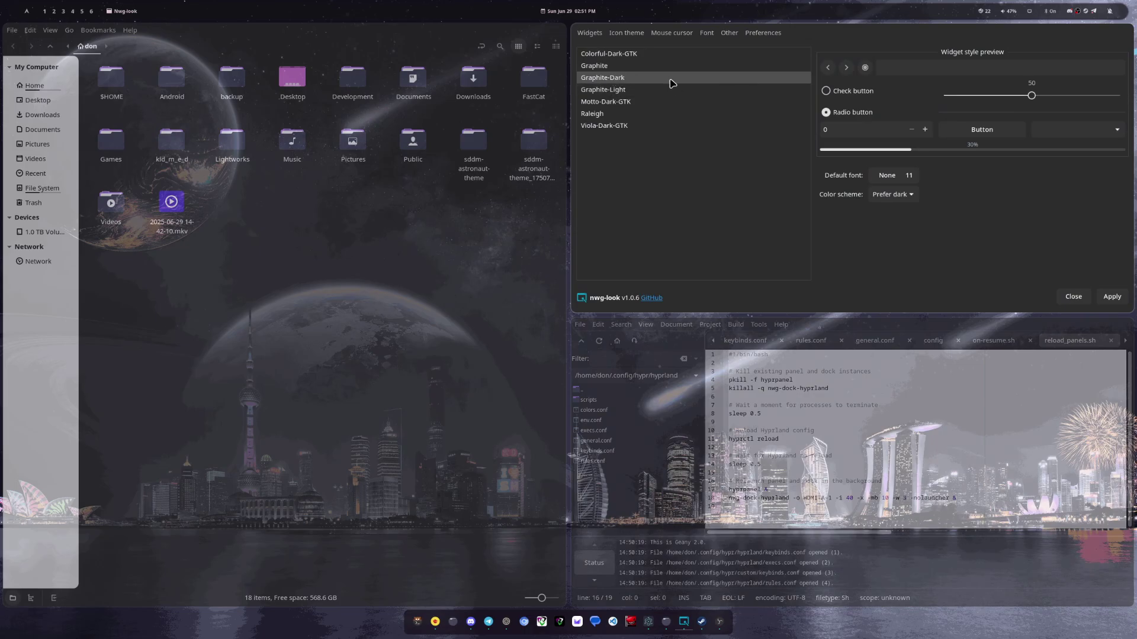
pyautogui.click(633, 36)
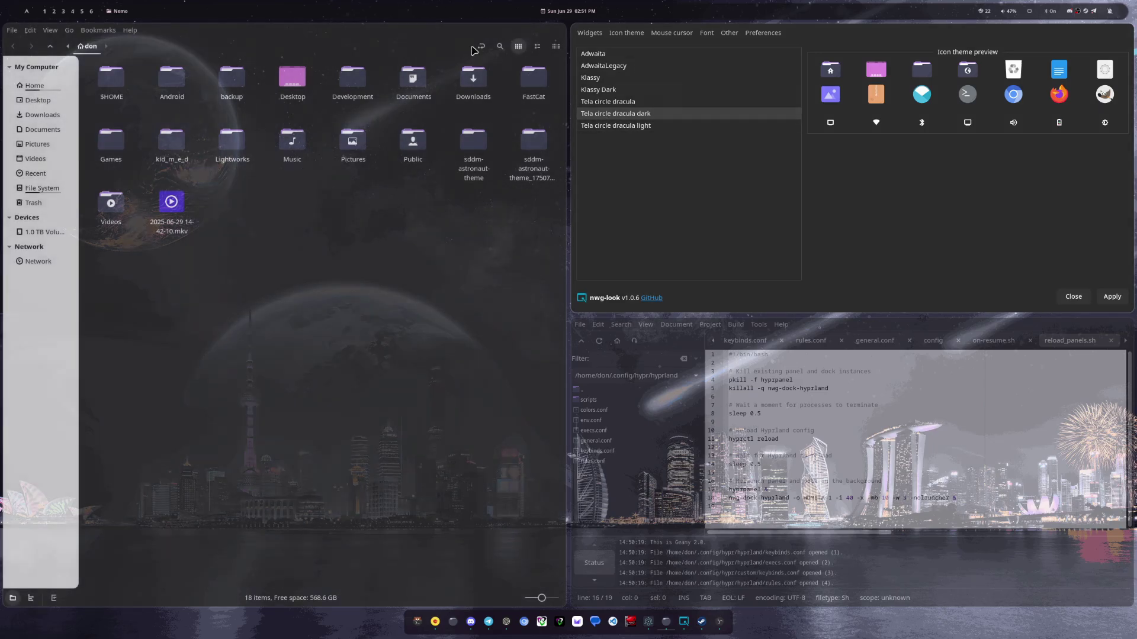
pyautogui.click(671, 33)
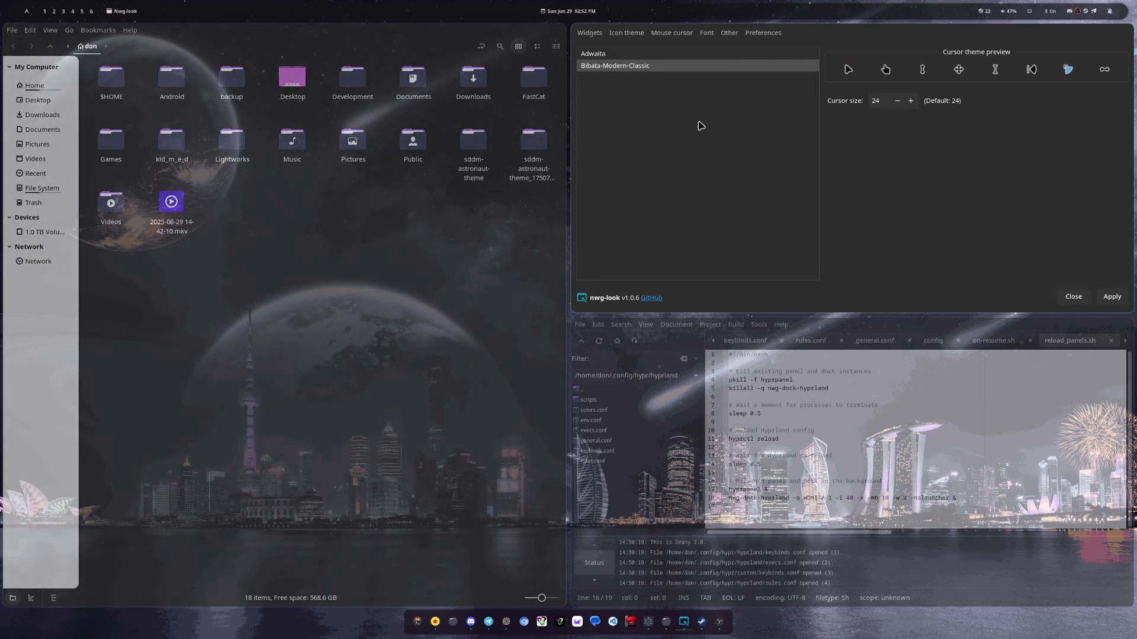
pyautogui.click(629, 37)
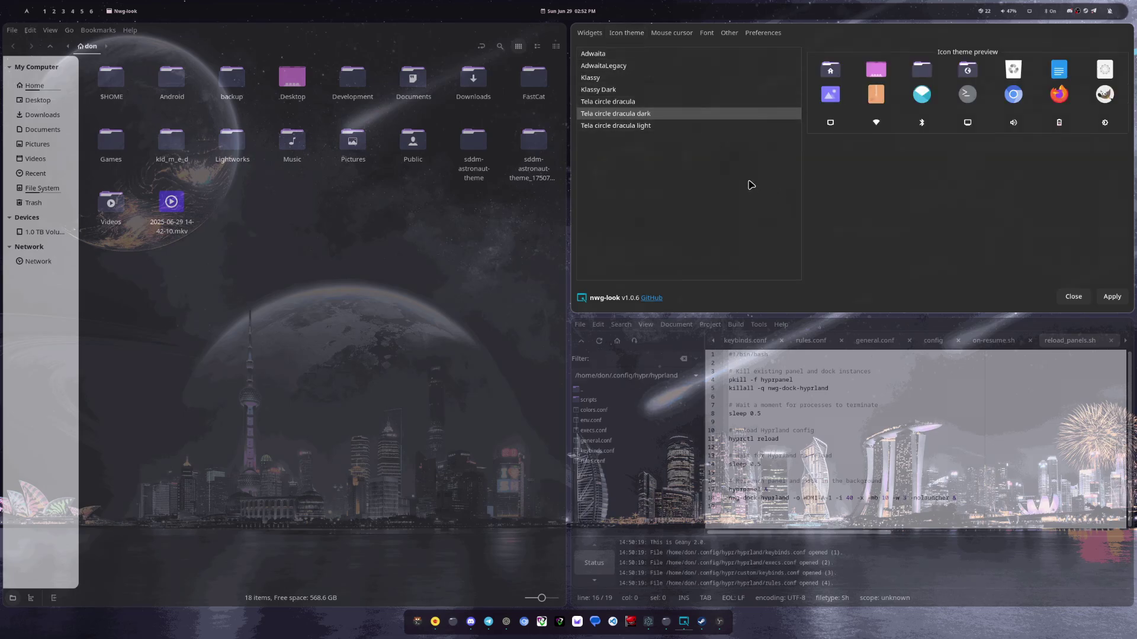
pyautogui.press('super+q')
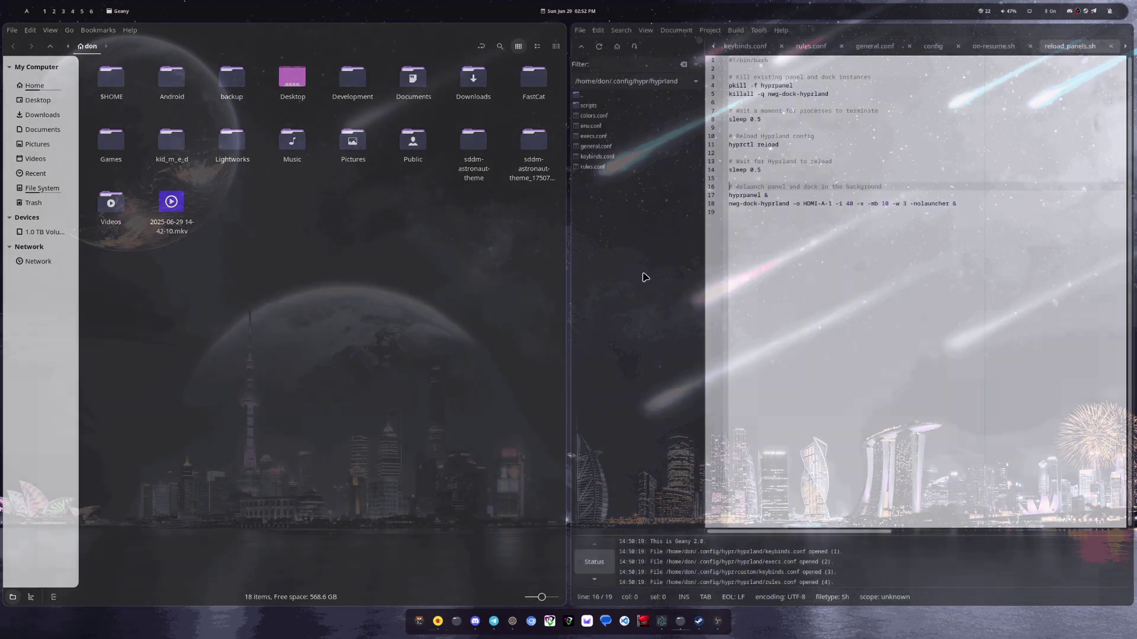
# Capture a region screenshot of the Geany editor area.
pyautogui.click(855, 302)
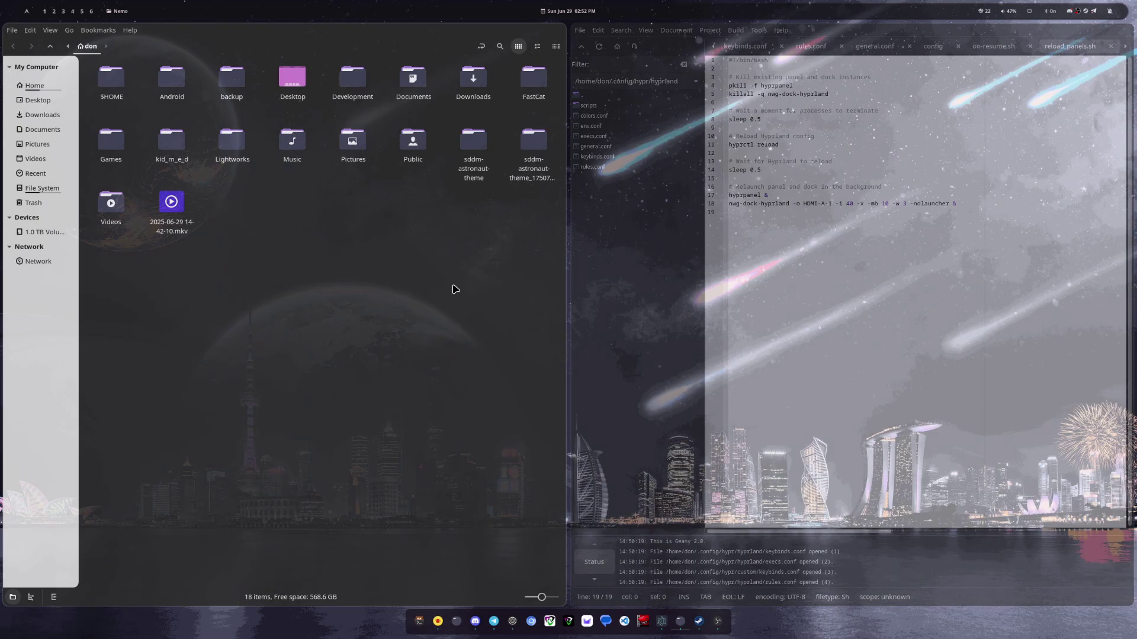
pyautogui.press('Print')
pyautogui.moveTo(273, 175); pyautogui.dragTo(955, 390)
# Find the new hyprshot image in Nemo's Pictures folder and show keybinds.conf in Geany.
pyautogui.click(37, 144)
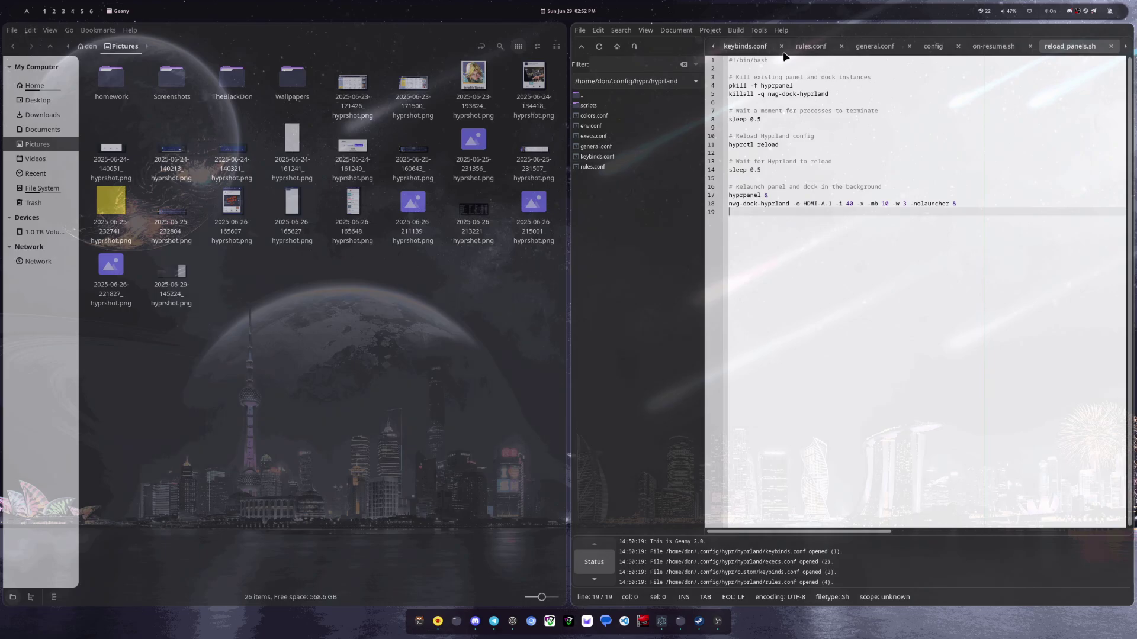
pyautogui.click(783, 52)
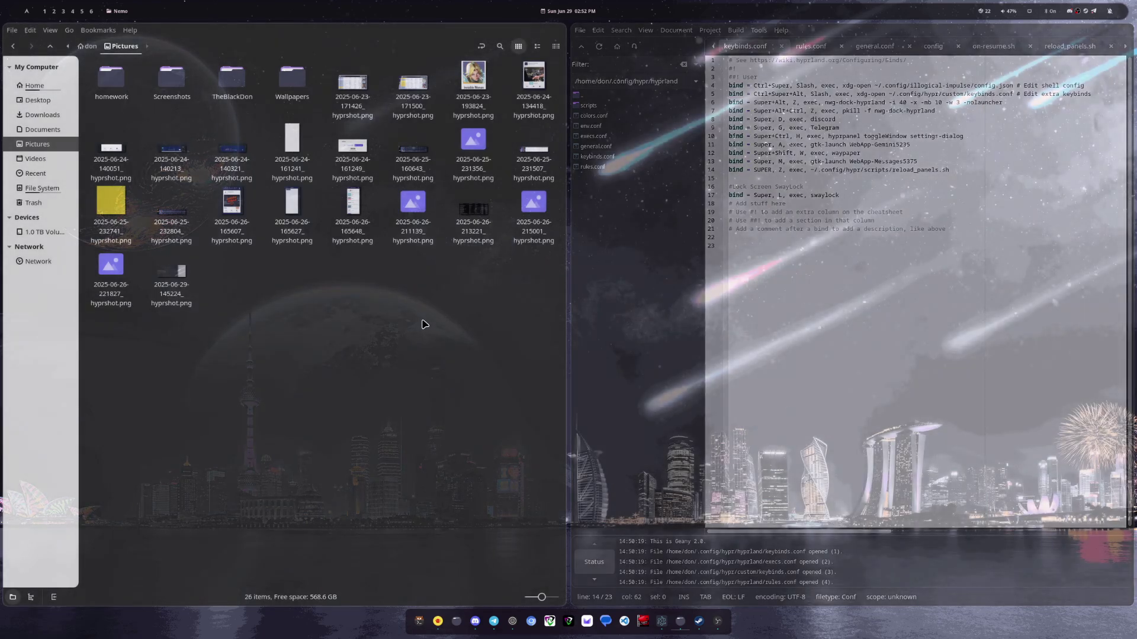
pyautogui.press('super+w')
# On the browser workspace, launch Chromium beside Zen, dismiss 'Restore pages?', then close Chromium.
pyautogui.press('super+2')
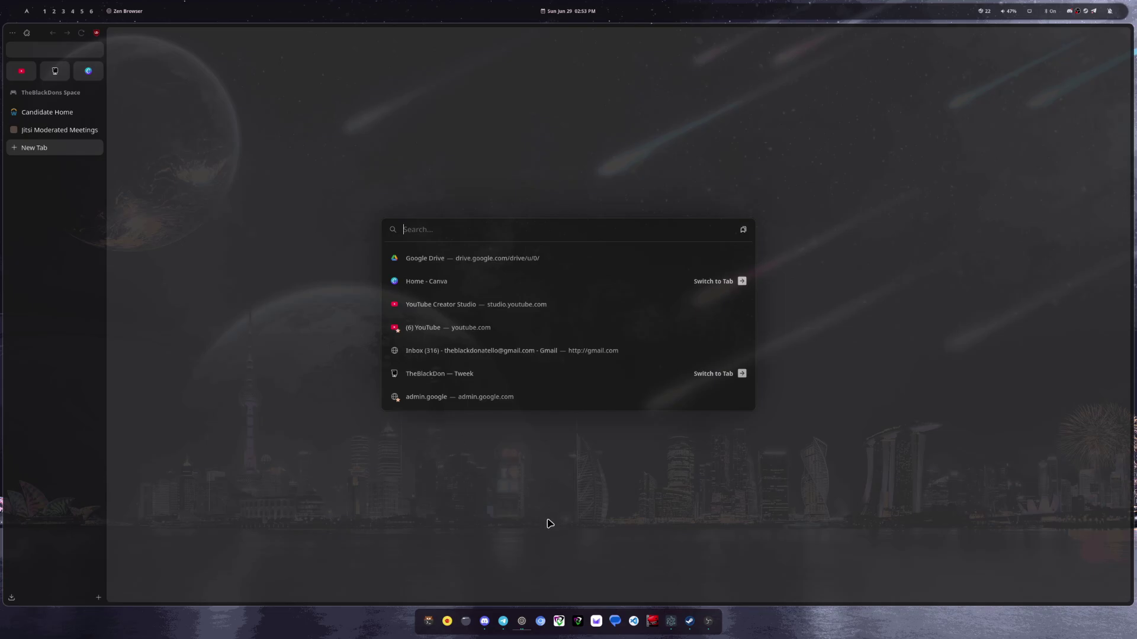
pyautogui.click(540, 622)
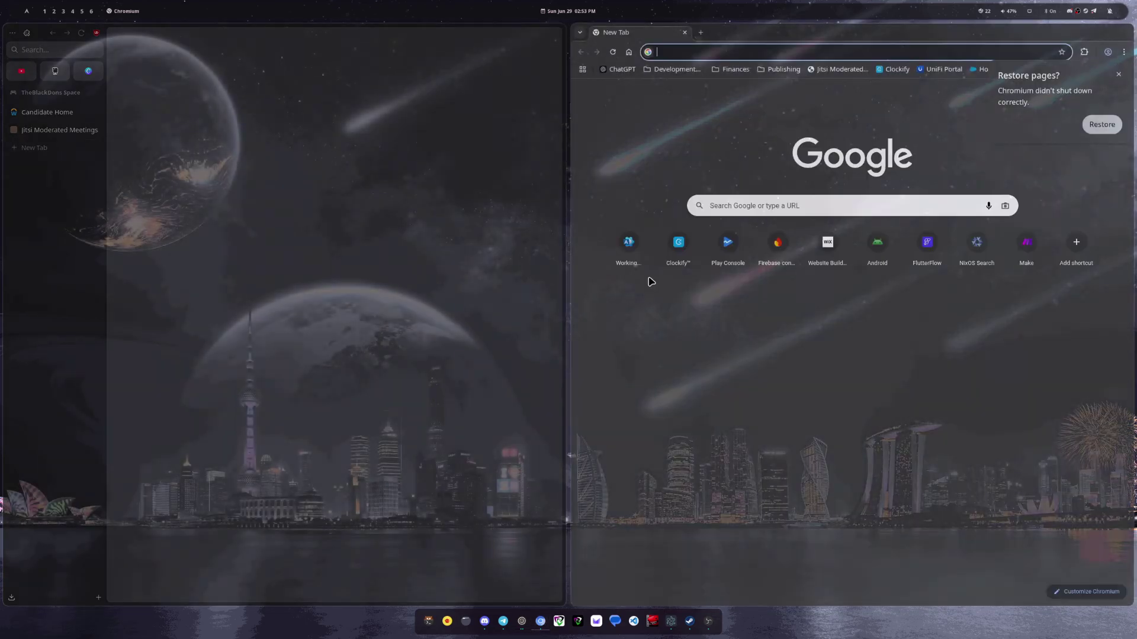
pyautogui.click(1118, 74)
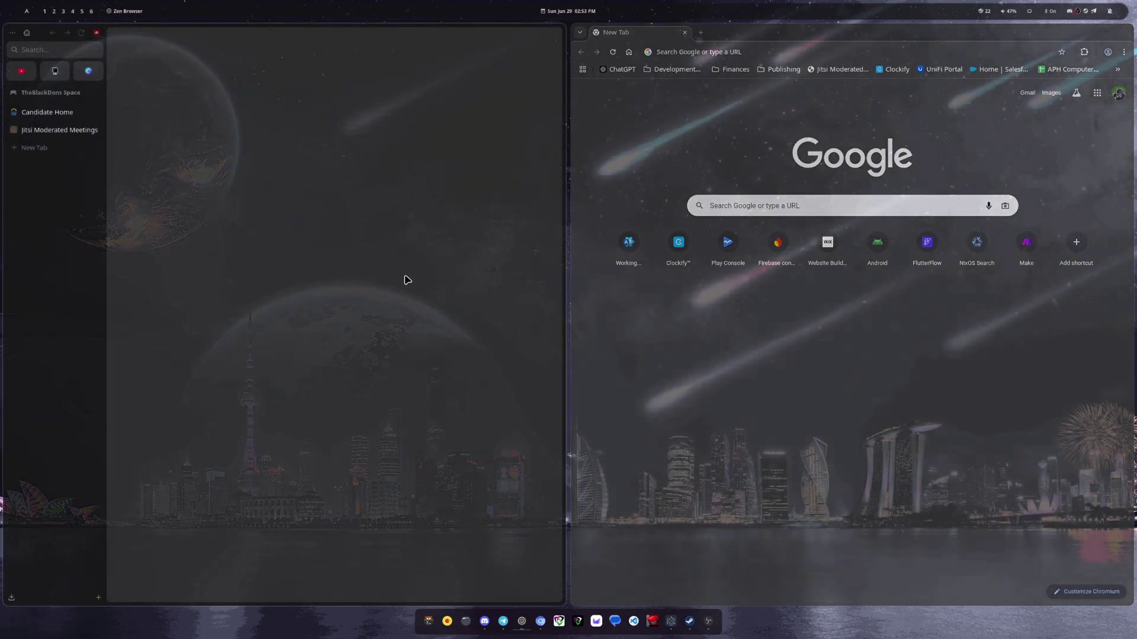
pyautogui.hotkey('ctrl', 'w')
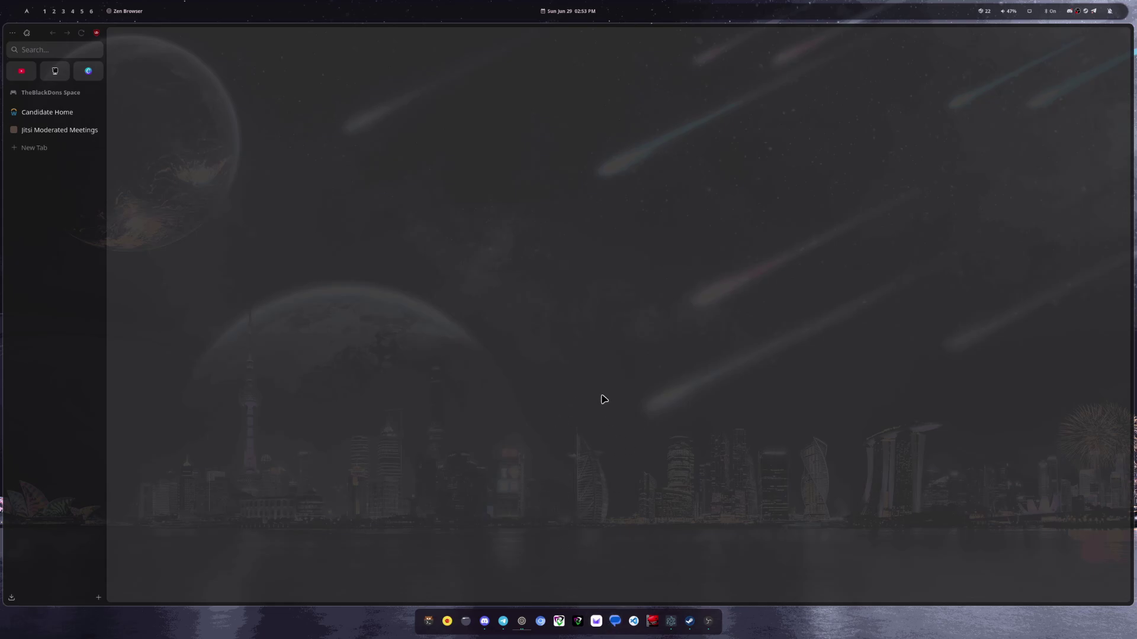
# Start Web Apps from the launcher, then select the web-app tiling rules on lines 44–49 of rules.conf.
pyautogui.press('super+r')
pyautogui.write('web')
pyautogui.press('Return')
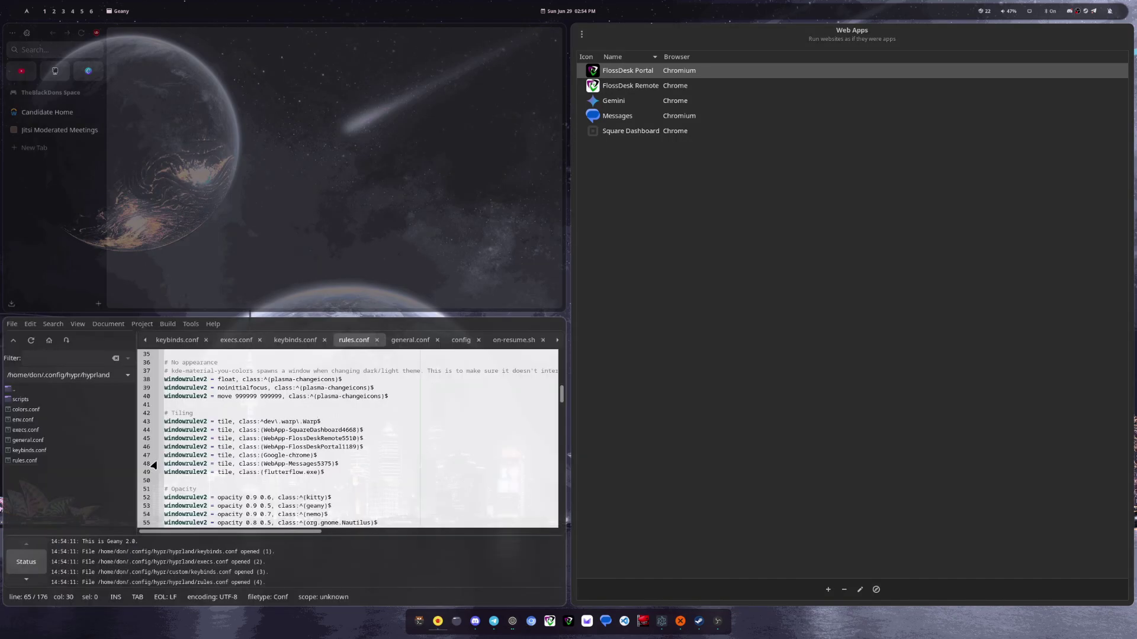
pyautogui.moveTo(326, 479); pyautogui.dragTo(212, 438)
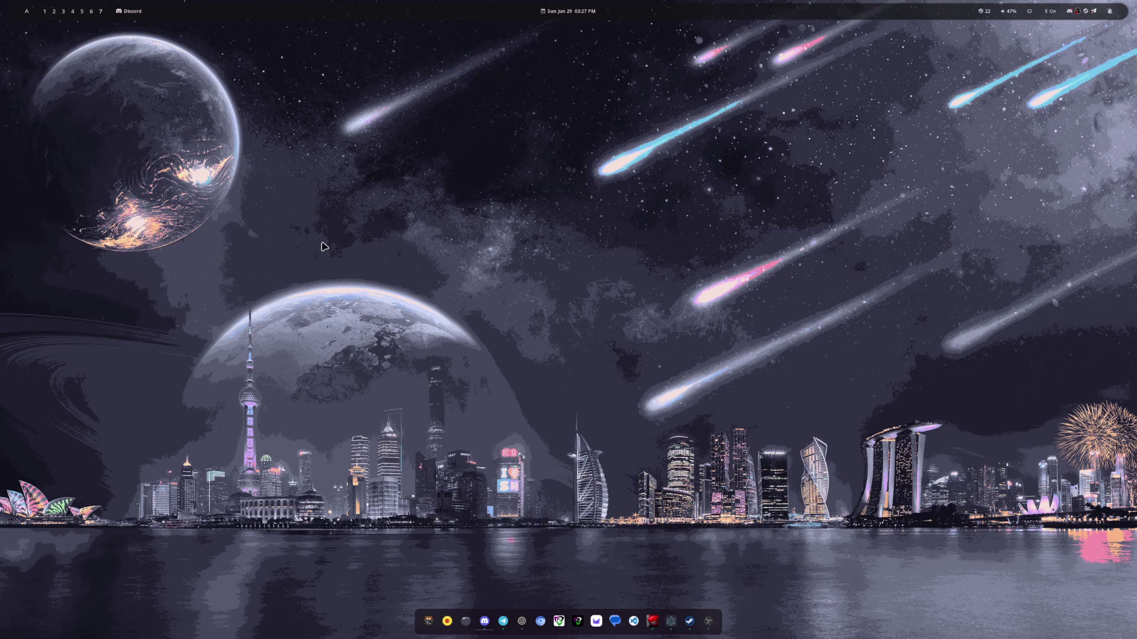
# Pop up the floating Gemini window, move it top-left, reshape it narrow and tall, then centre it.
pyautogui.press('super+d')
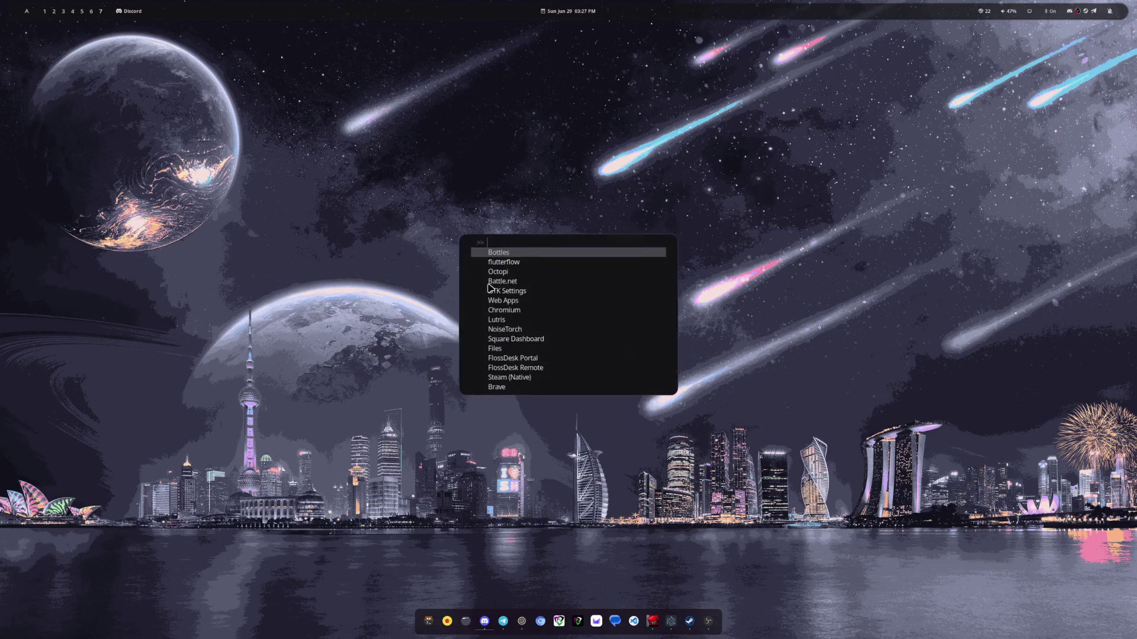
pyautogui.click(543, 276)
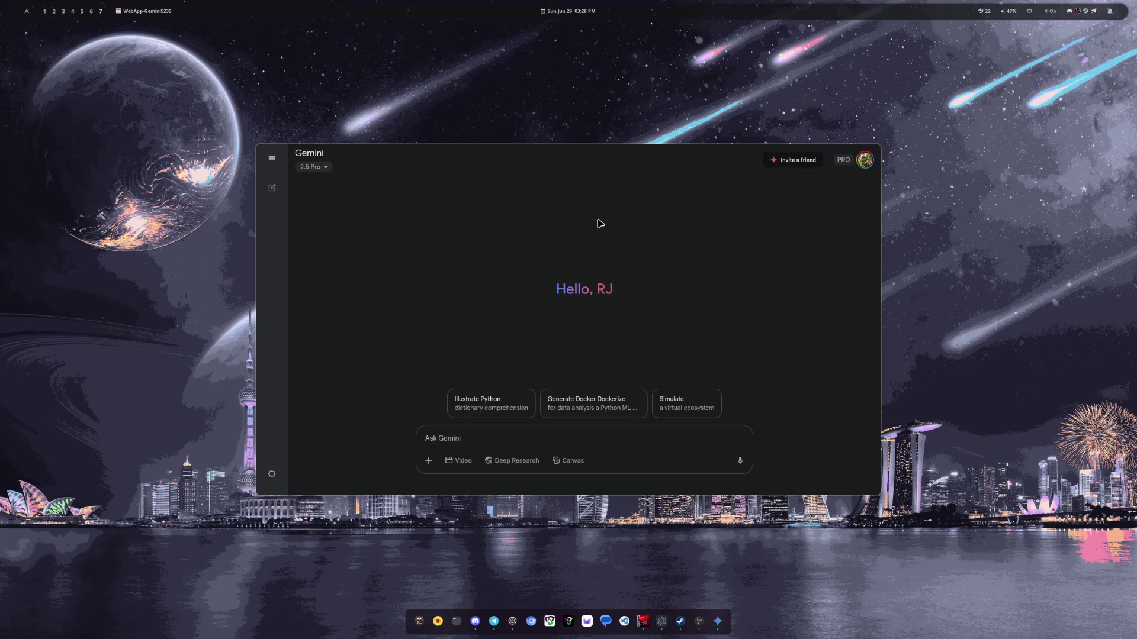
pyautogui.moveTo(600, 224); pyautogui.dragTo(351, 113)
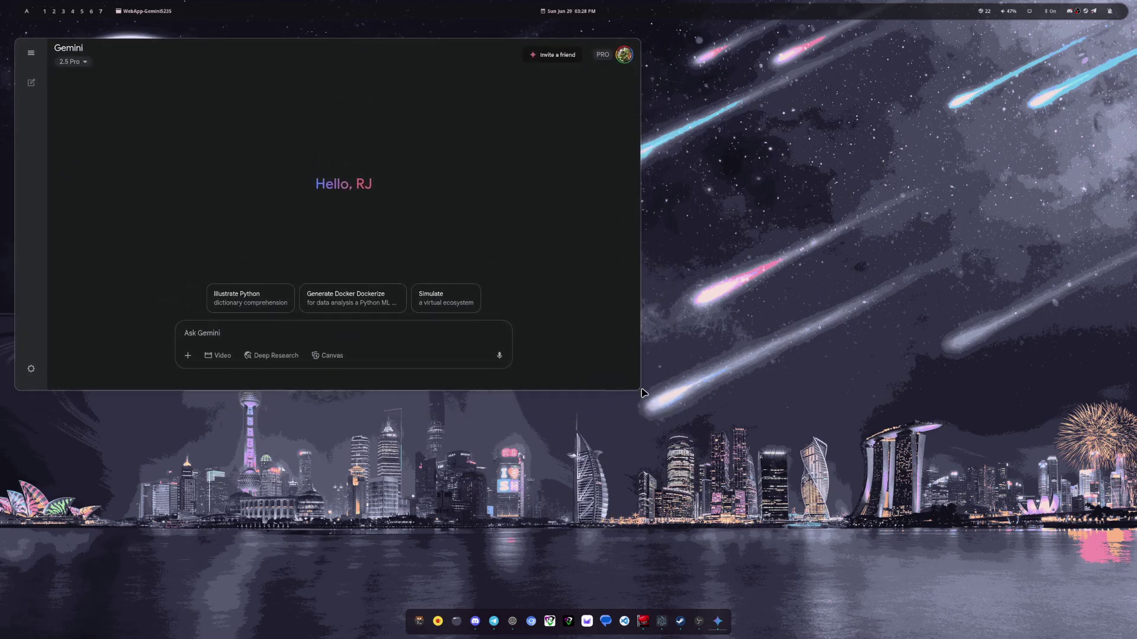
pyautogui.moveTo(644, 393); pyautogui.dragTo(238, 626)
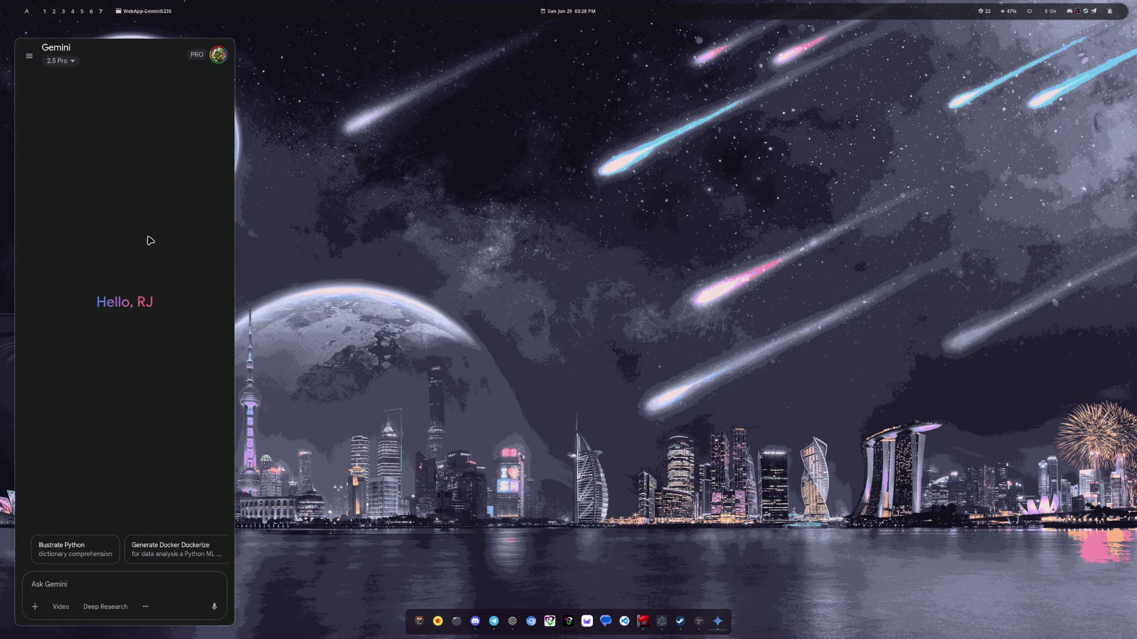
pyautogui.moveTo(151, 240); pyautogui.dragTo(566, 248)
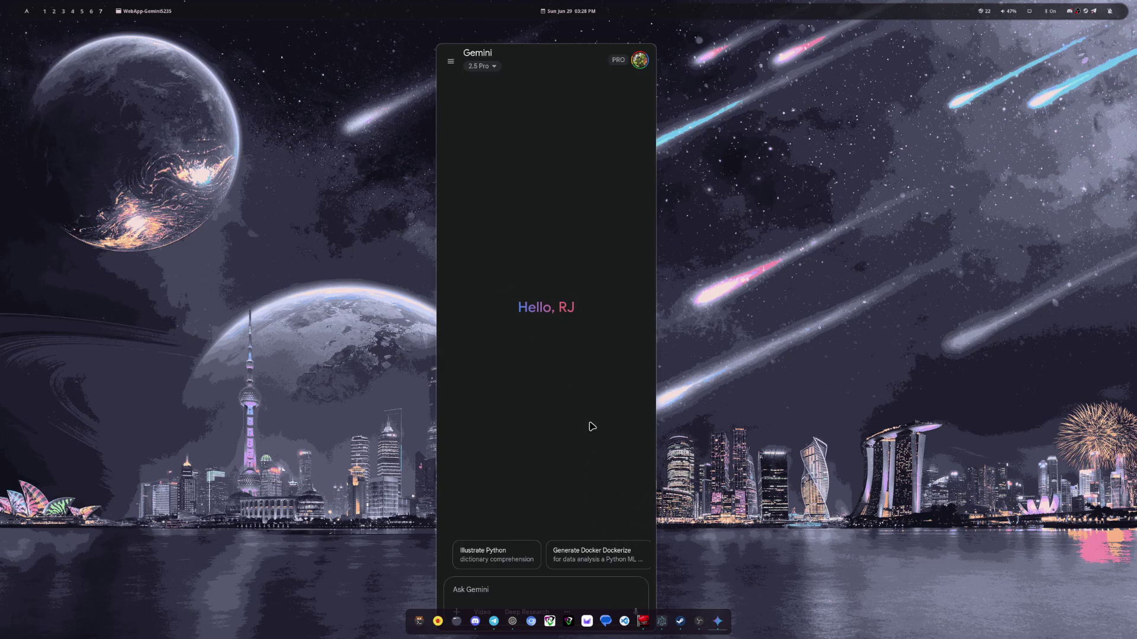
# Hide Gemini and reopen it at default size, then open and close the application launcher.
pyautogui.press('super+q')
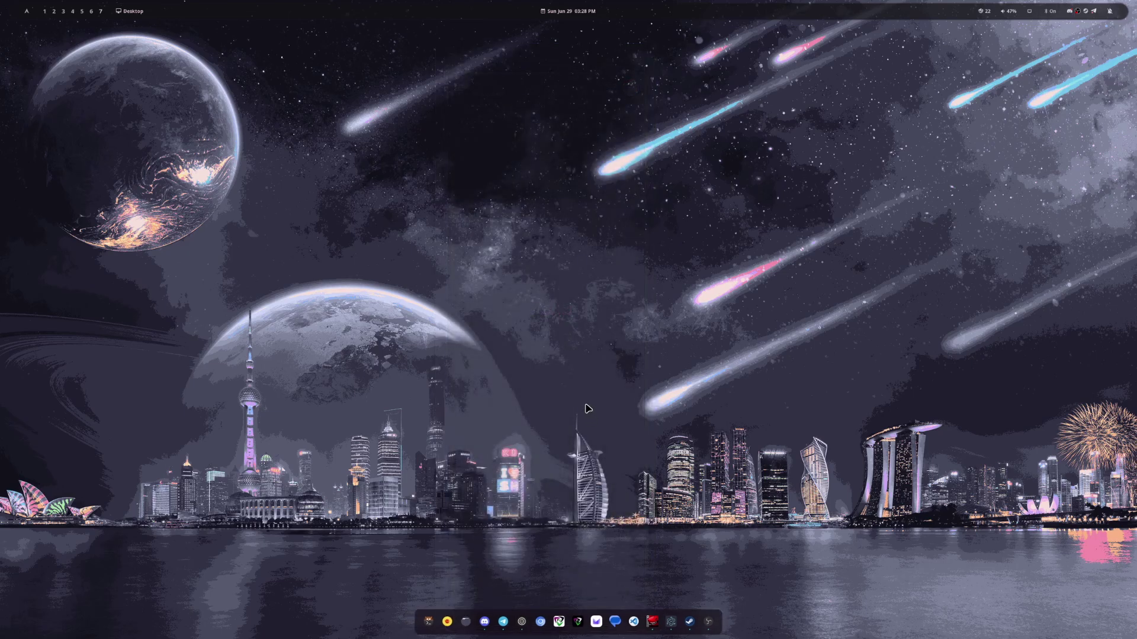
pyautogui.press('super+g')
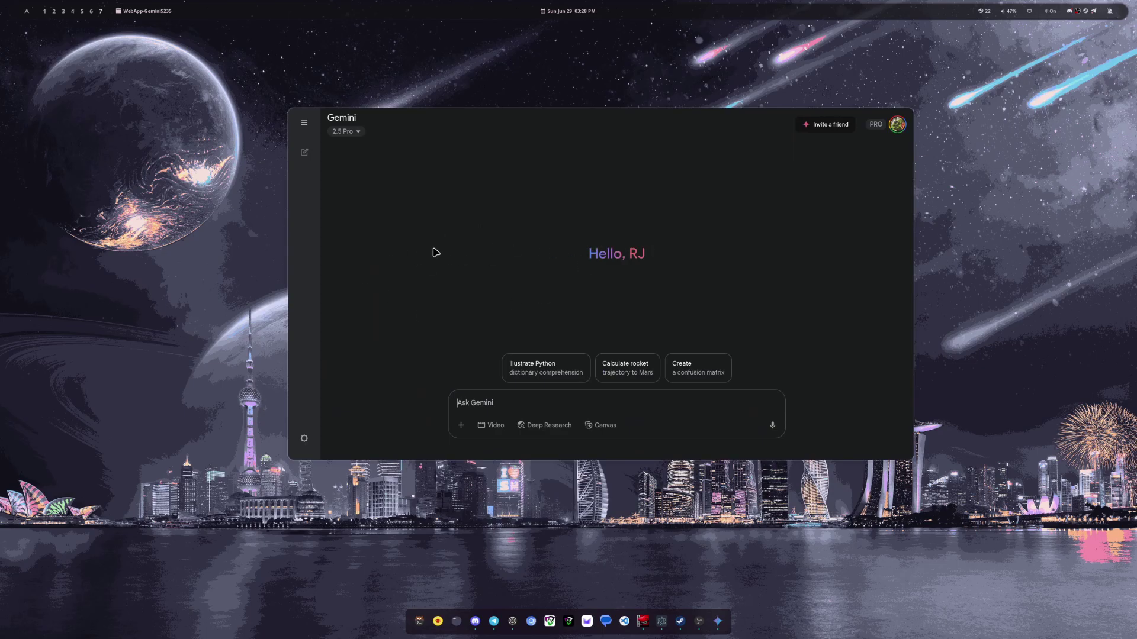
pyautogui.press('super+space')
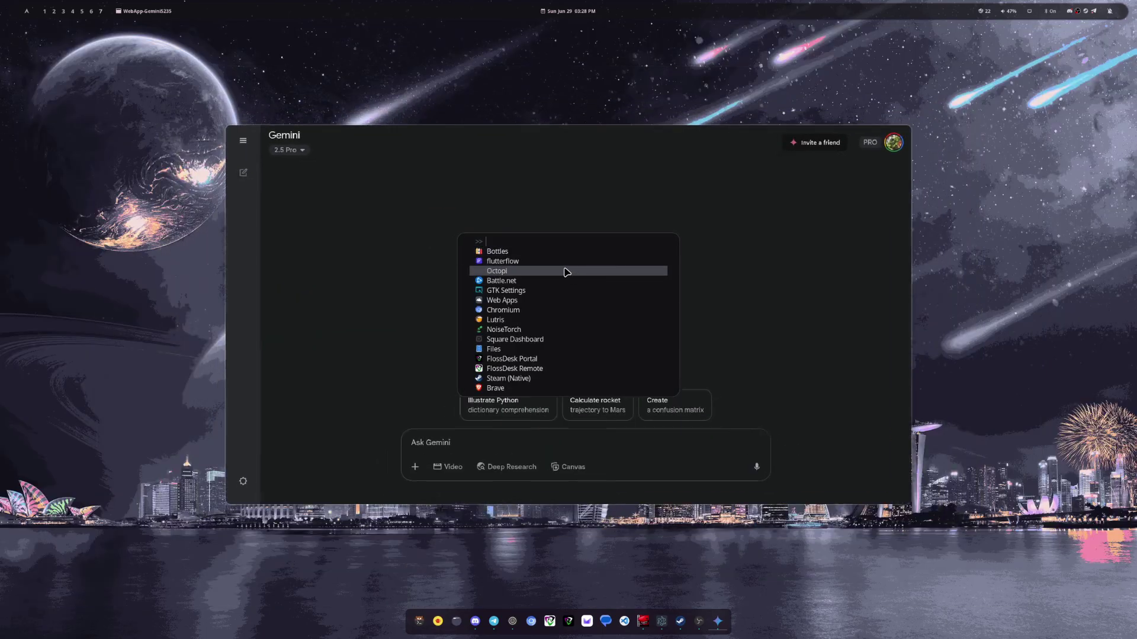
pyautogui.press('Escape')
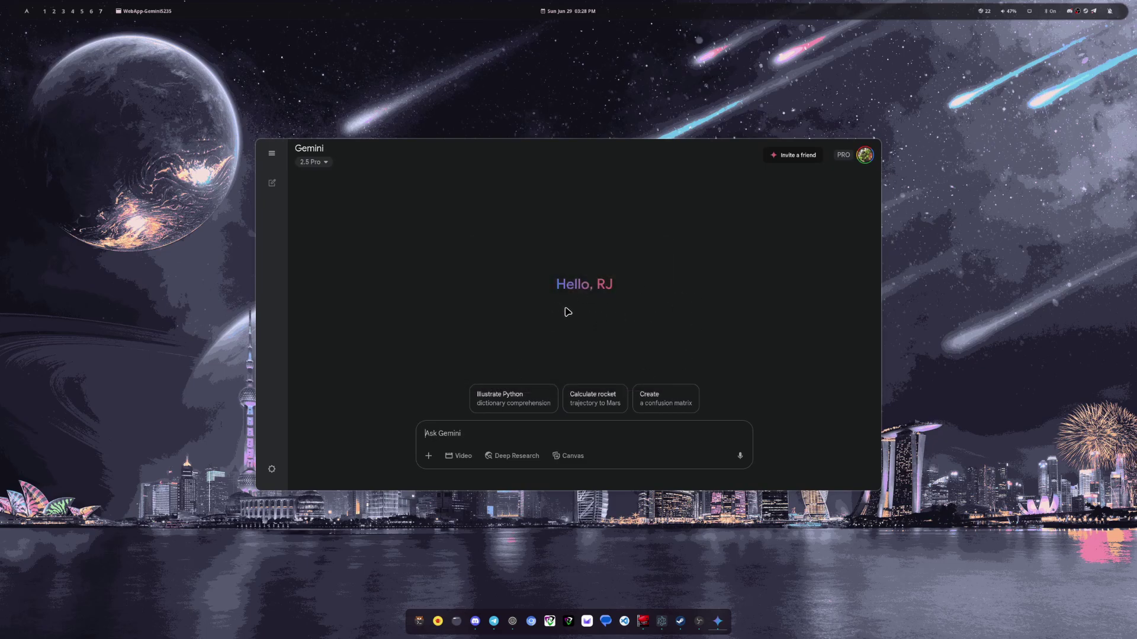